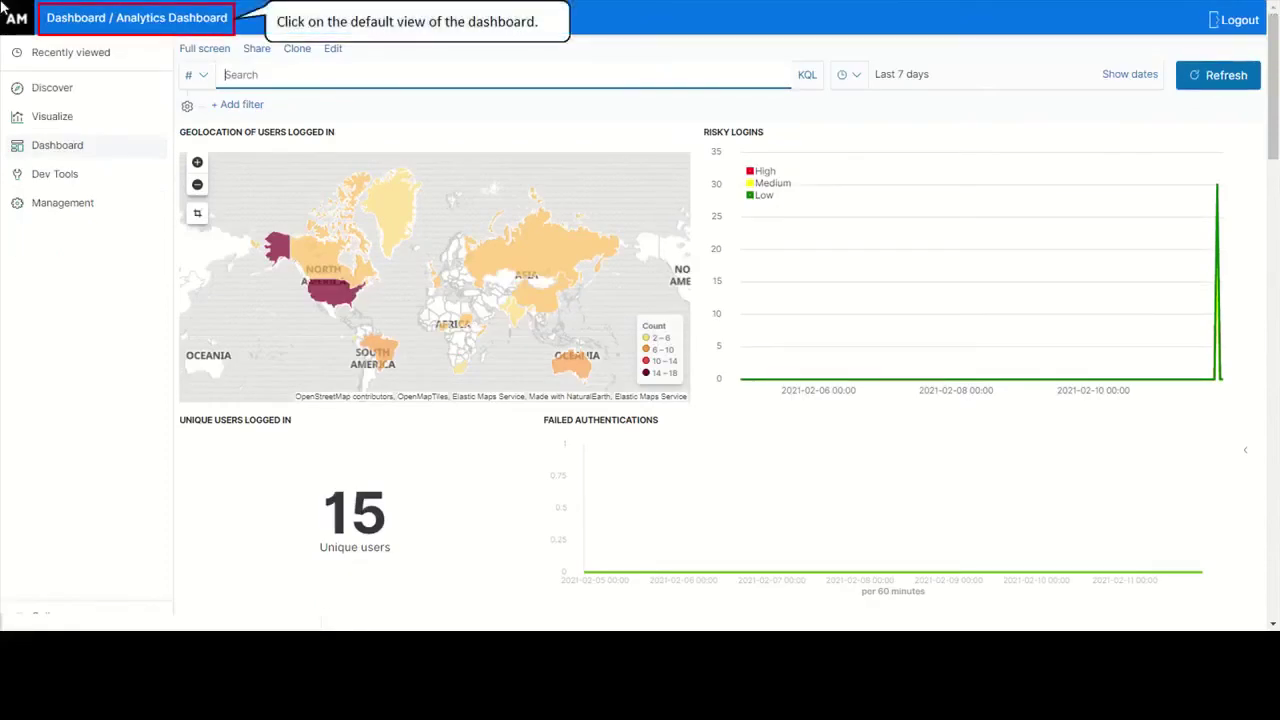
- Put the Analytics Dashboard in edit mode and open the Unique Users Logged In visualization in the editor
{"action": "left_click", "coordinate": [138, 22]}
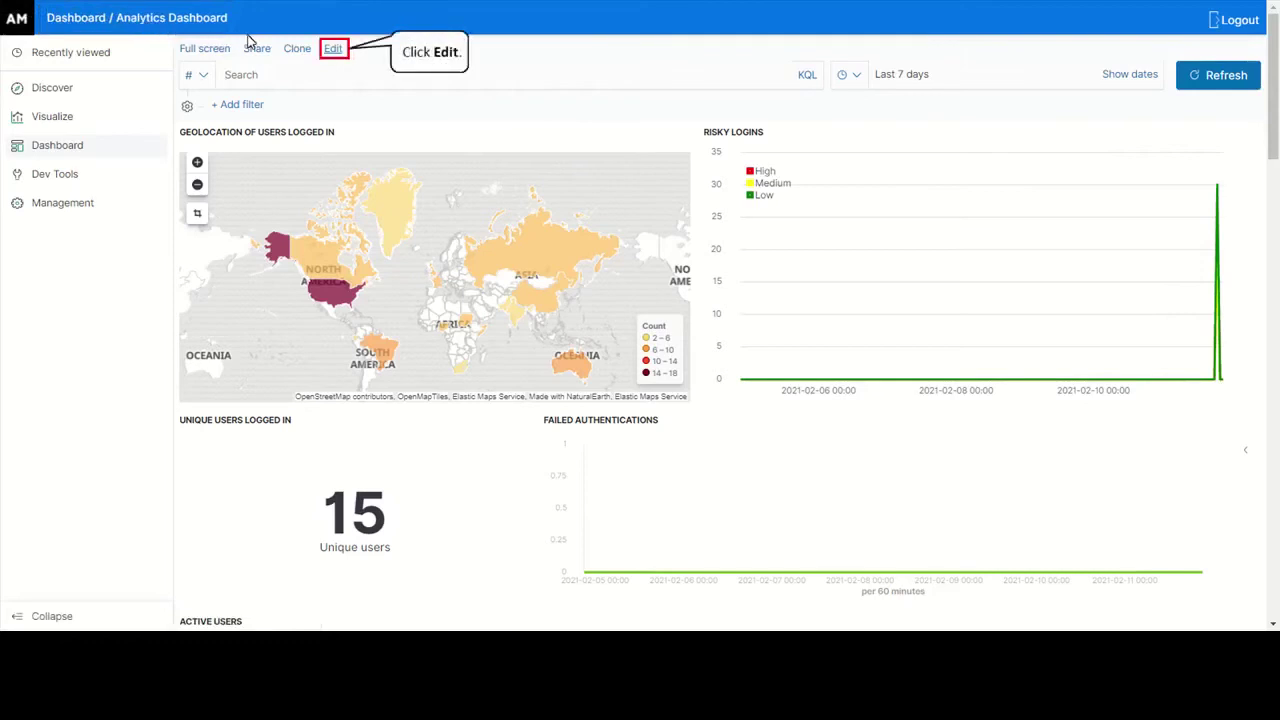
{"action": "left_click", "coordinate": [333, 48]}
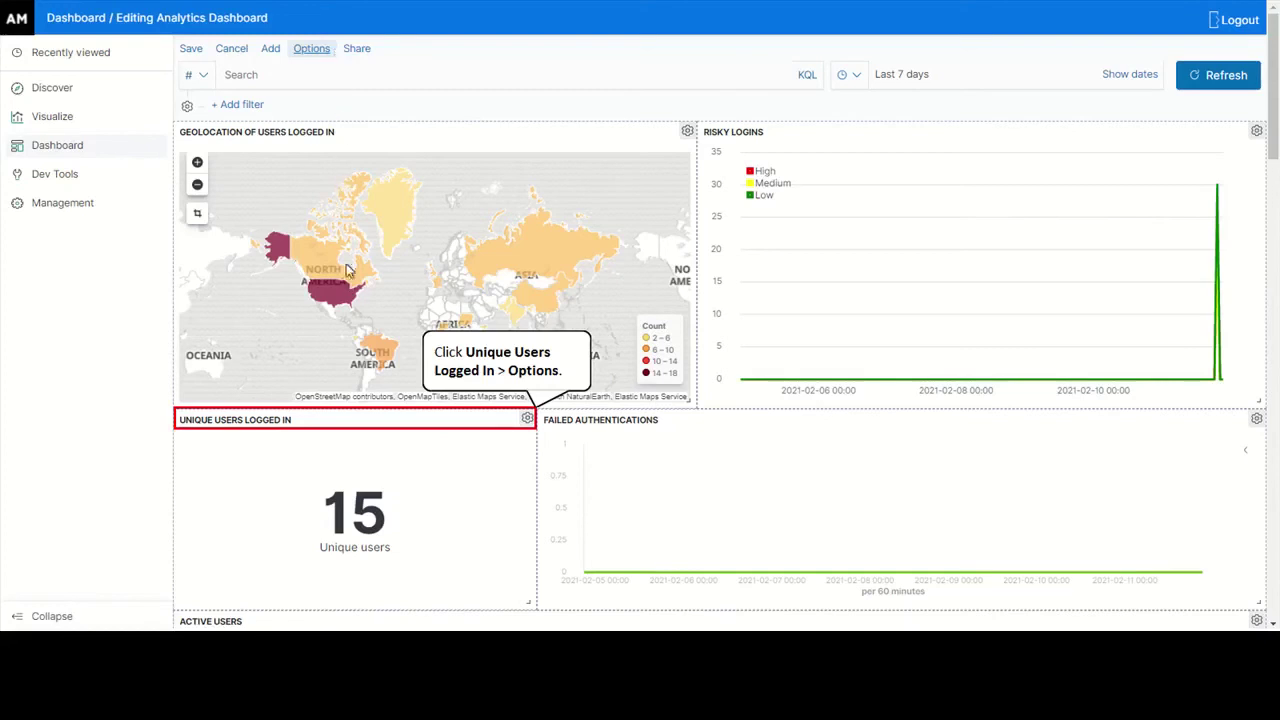
{"action": "left_click", "coordinate": [356, 422]}
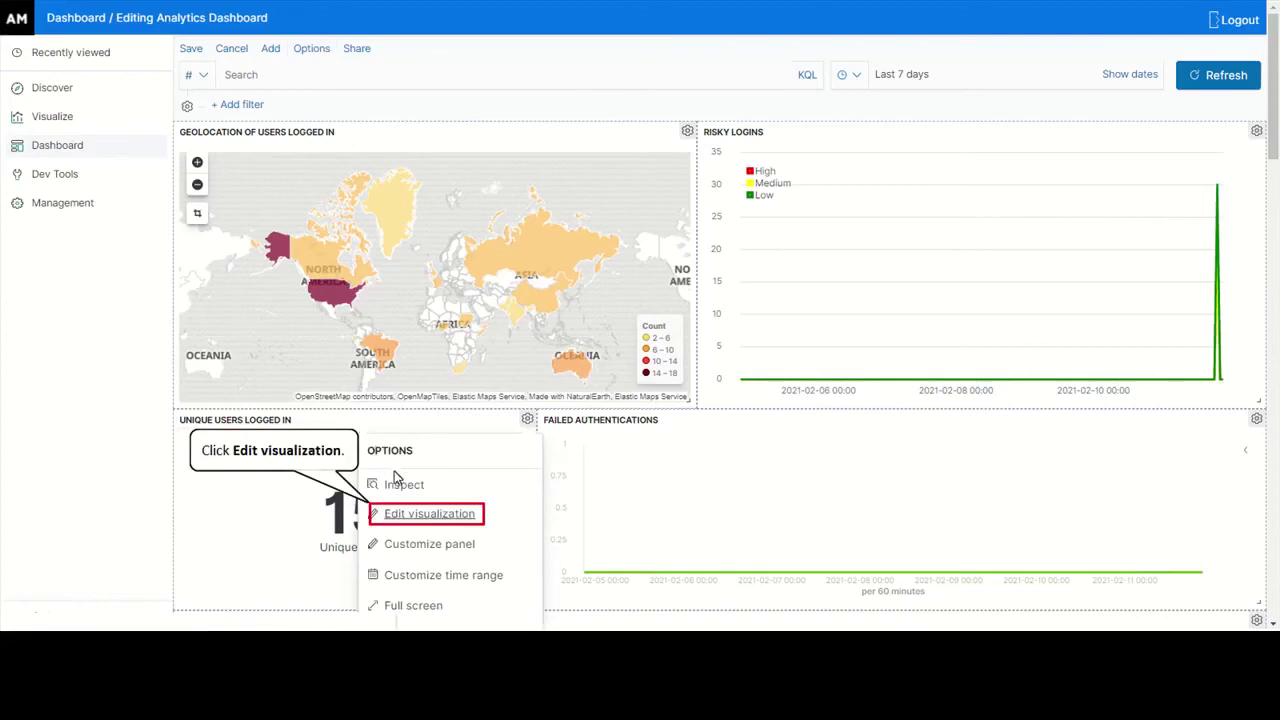
{"action": "left_click", "coordinate": [425, 513]}
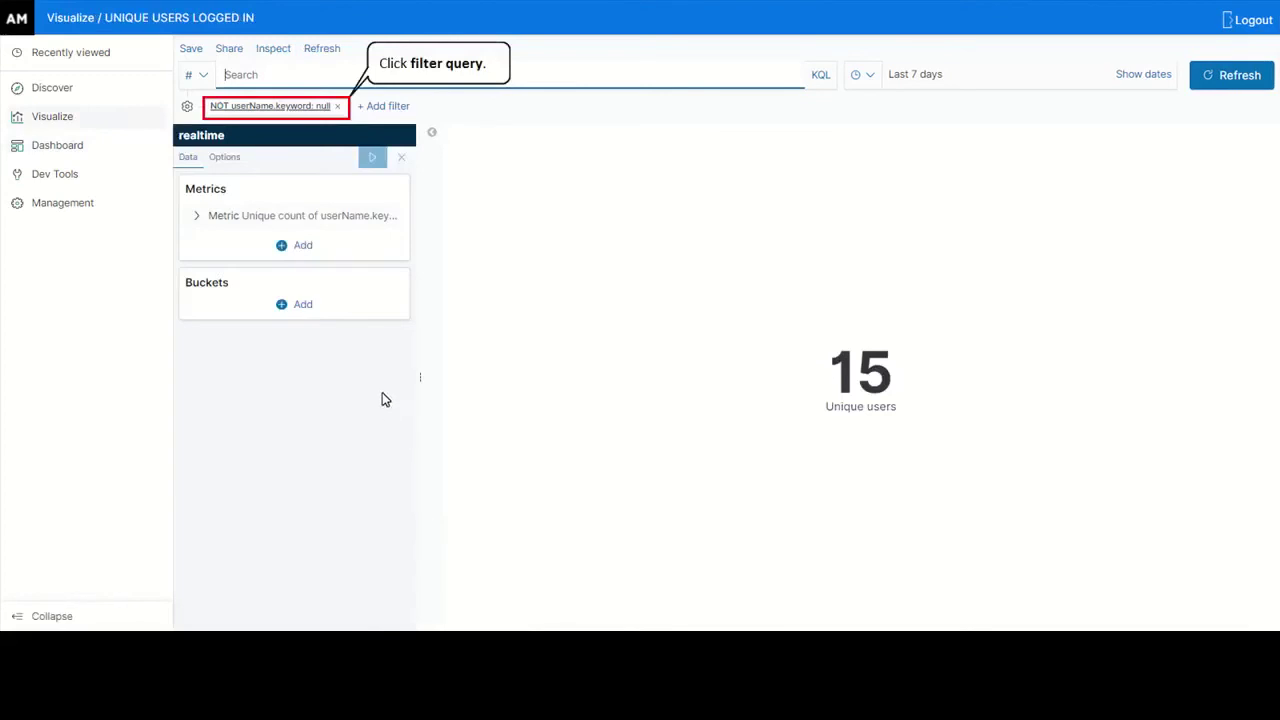
- Copy the 'NOT userName.keyword: null' filter's query DSL, then expand the Unique Count metric settings
{"action": "left_click", "coordinate": [278, 107]}
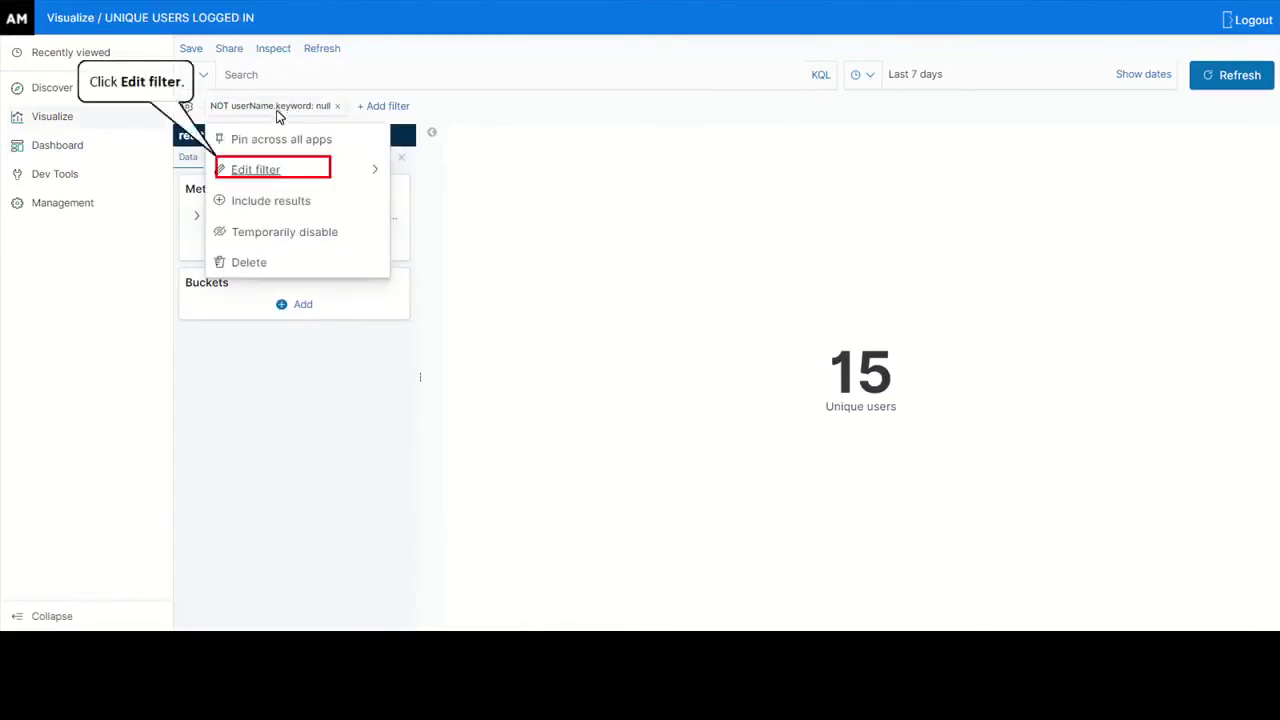
{"action": "left_click", "coordinate": [262, 169]}
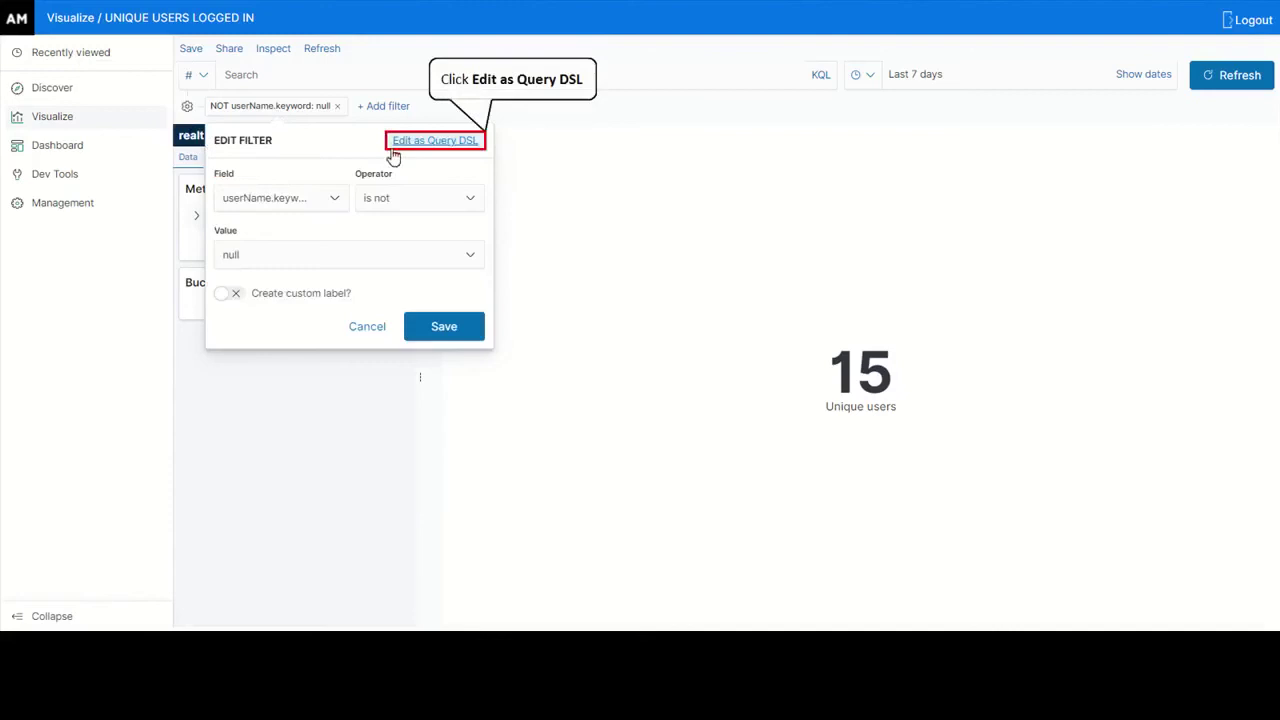
{"action": "left_click", "coordinate": [432, 142]}
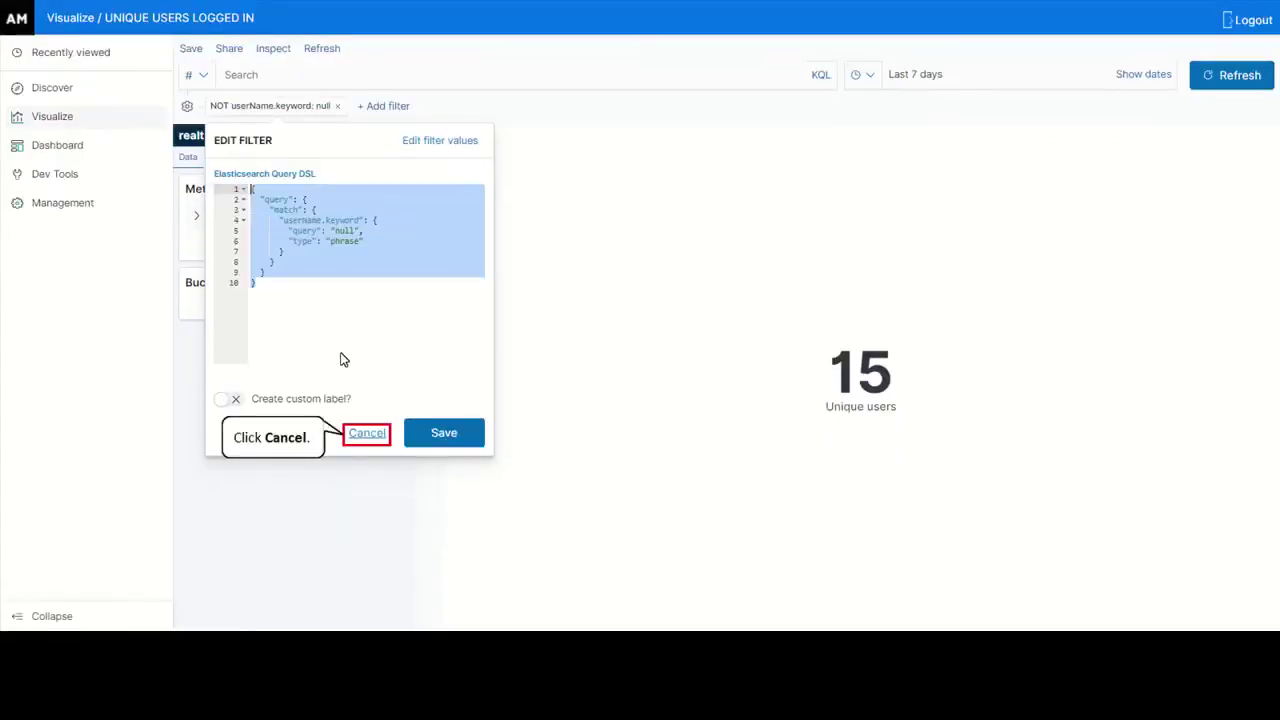
{"action": "left_click", "coordinate": [368, 433]}
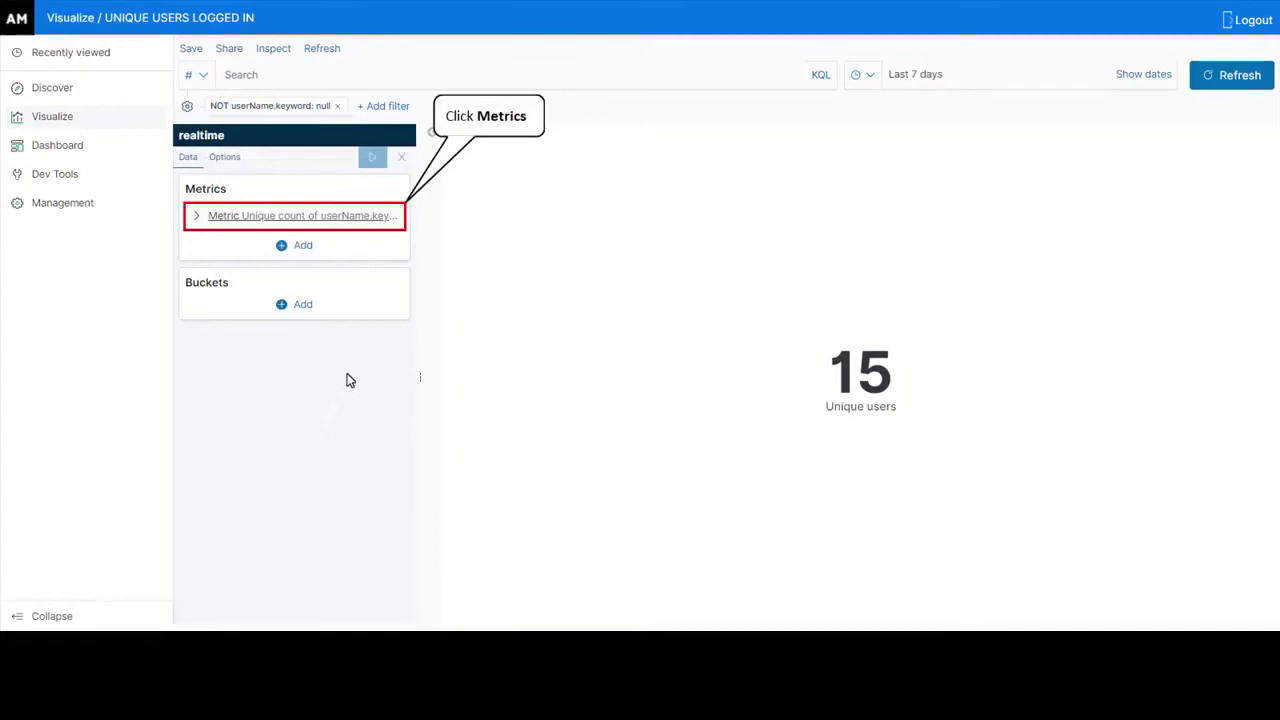
{"action": "left_click", "coordinate": [295, 217]}
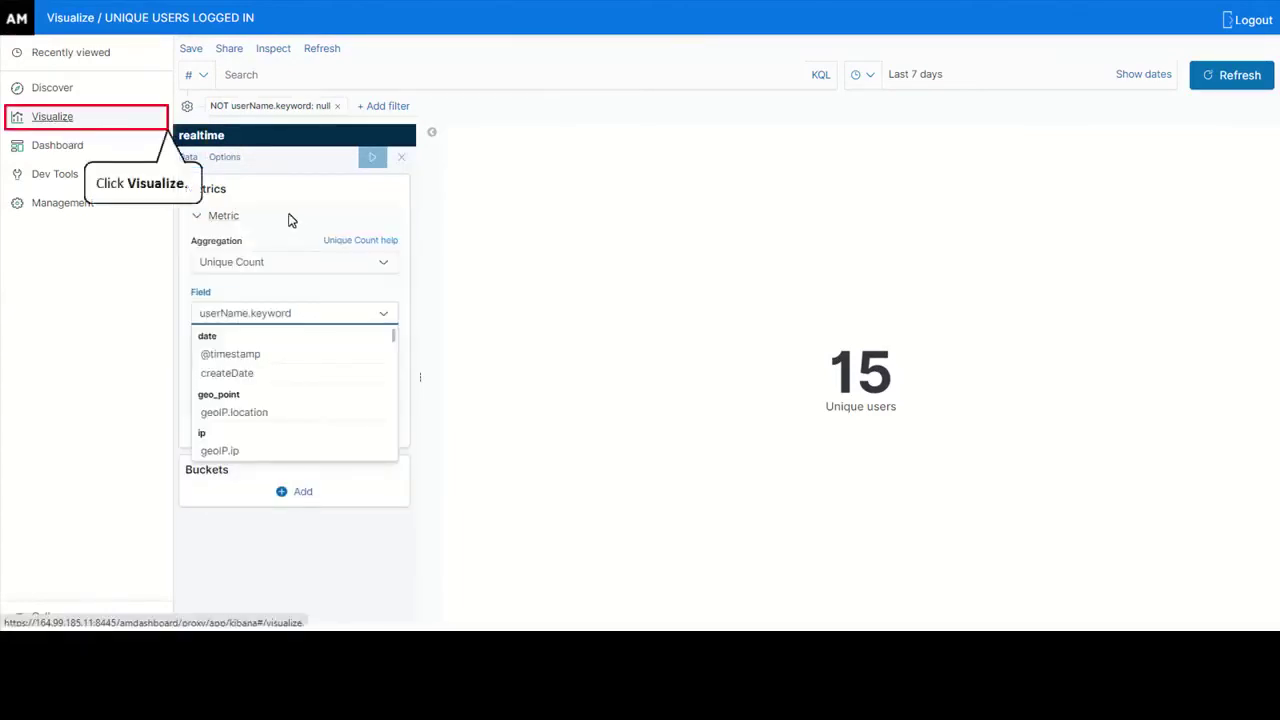
- From the visualizations list, create a Gauge on the realtime source, showing Count 538
{"action": "left_click", "coordinate": [60, 117]}
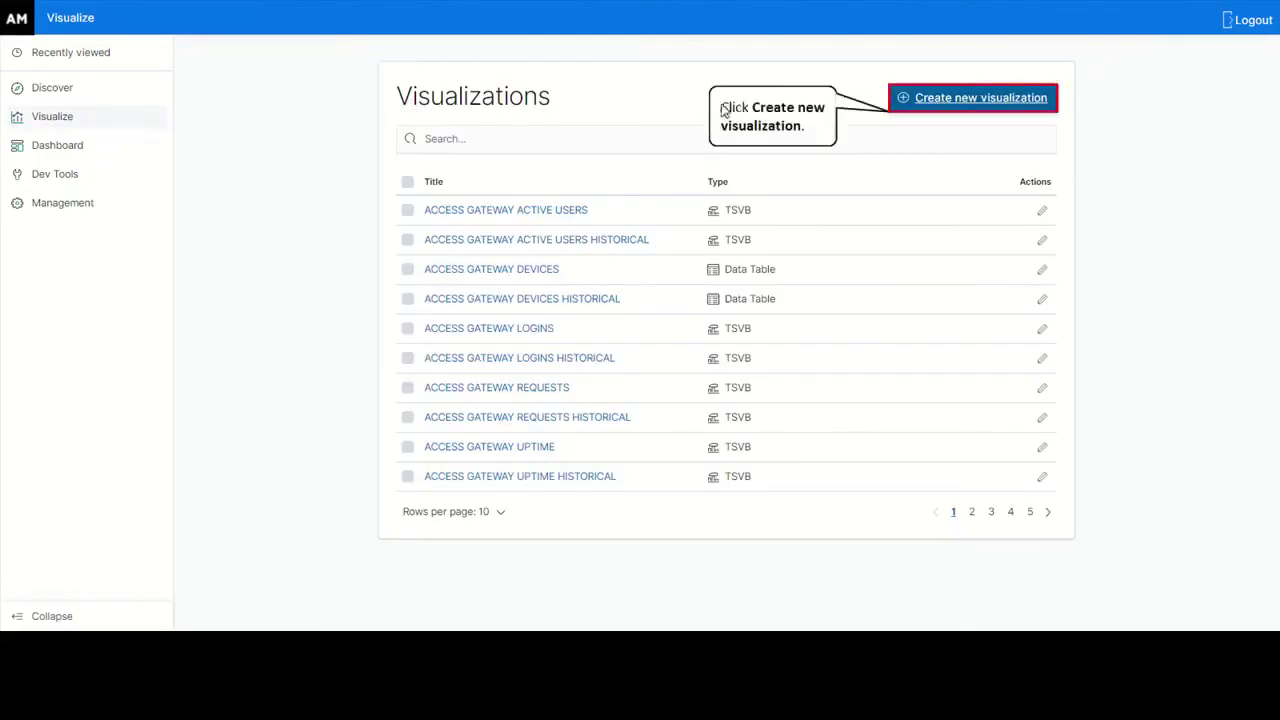
{"action": "left_click", "coordinate": [973, 100]}
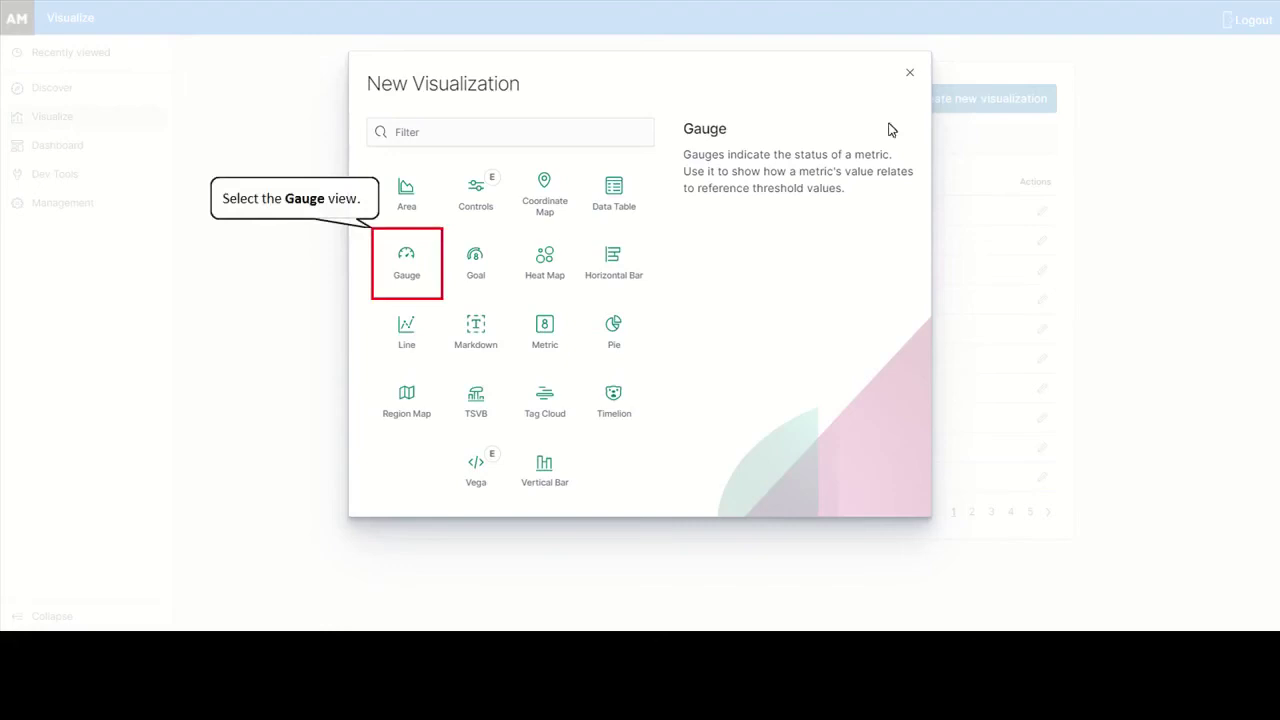
{"action": "left_click", "coordinate": [408, 270]}
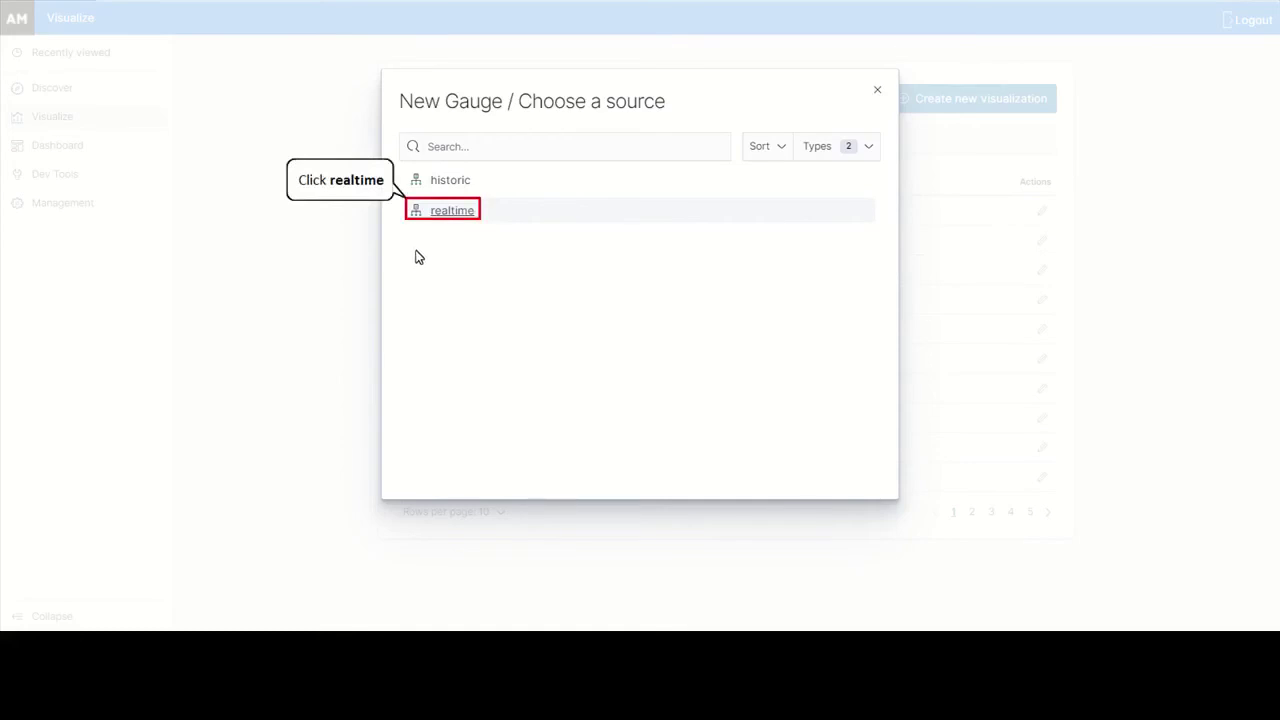
{"action": "left_click", "coordinate": [446, 213]}
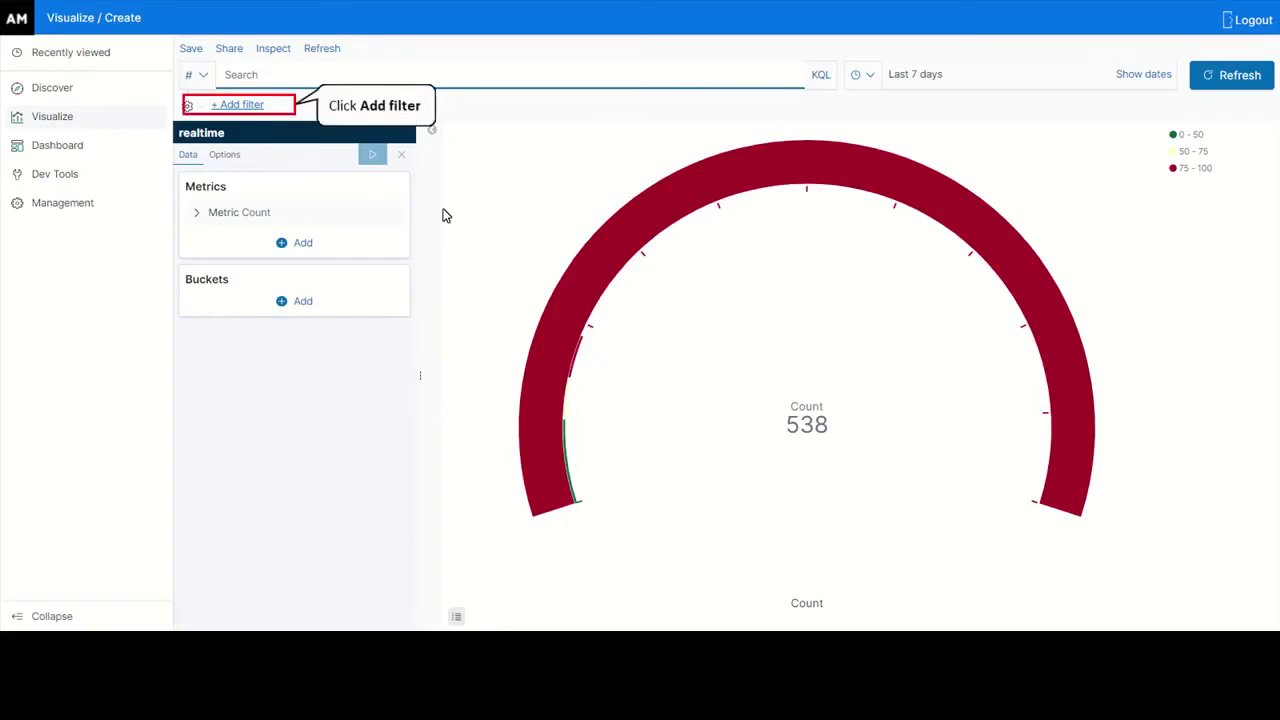
- Add the pasted userName.keyword query DSL as a gauge filter, dropping Count to 0
{"action": "left_click", "coordinate": [240, 107]}
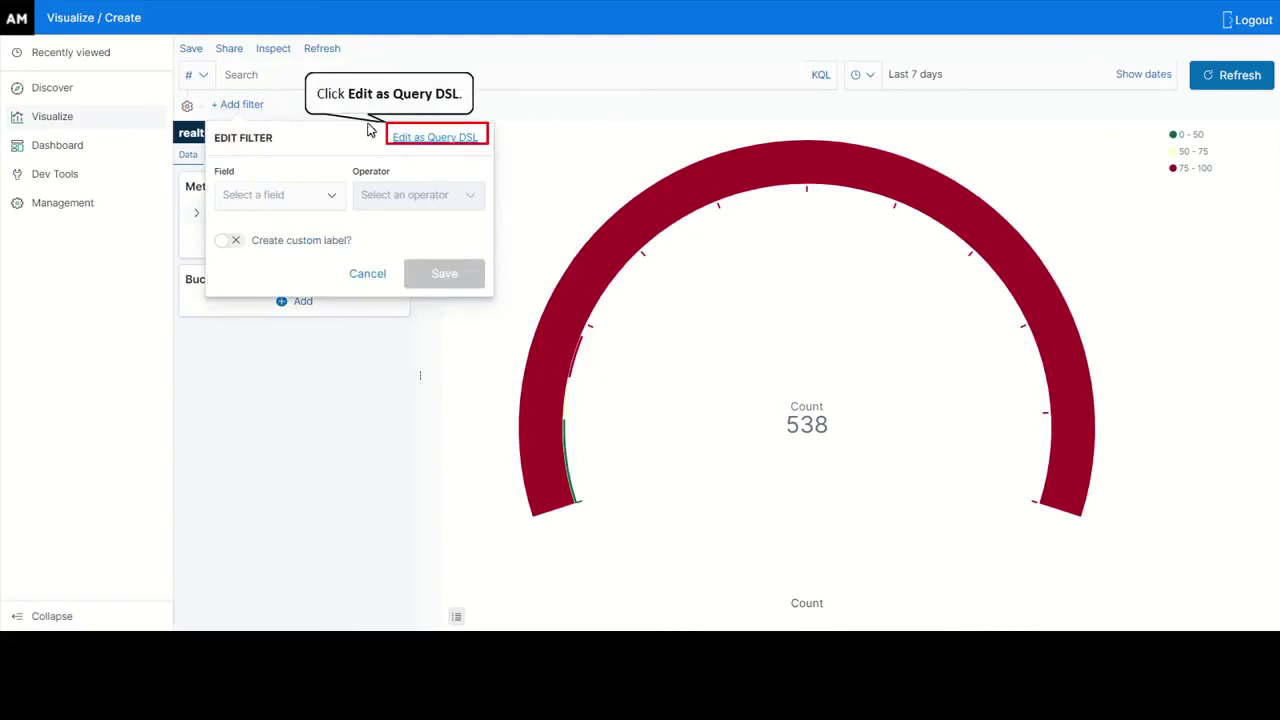
{"action": "left_click", "coordinate": [421, 137]}
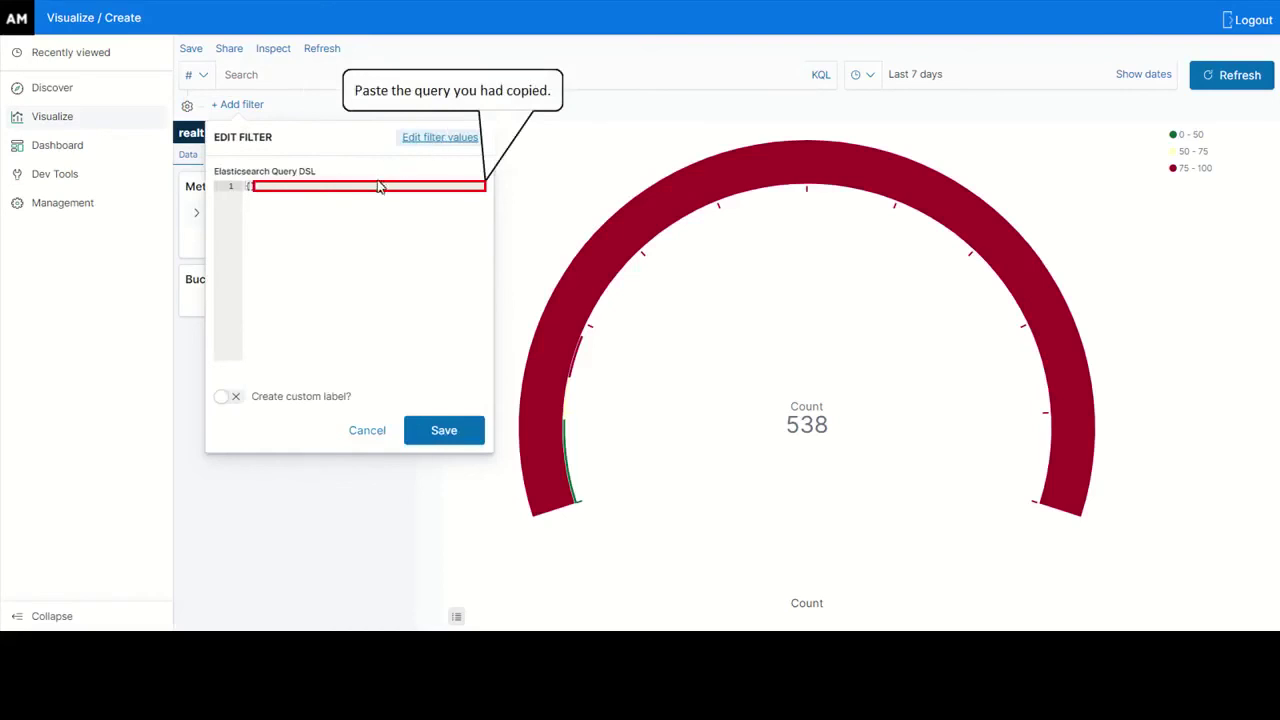
{"action": "type", "text": "{   \"query\": {     \"match\": {       \"userName.keyword\": {         \"query\": \"null\",         \"type\": \"phrase\"       }     }   } }"}
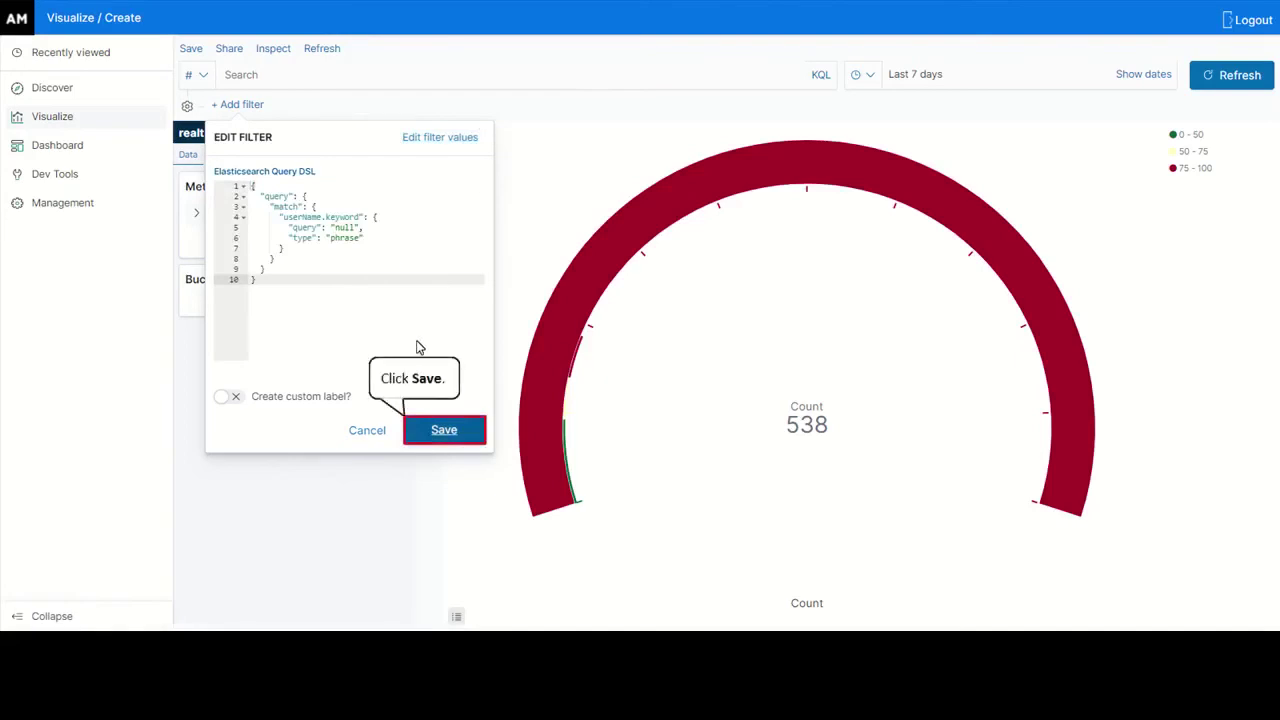
{"action": "left_click", "coordinate": [444, 430]}
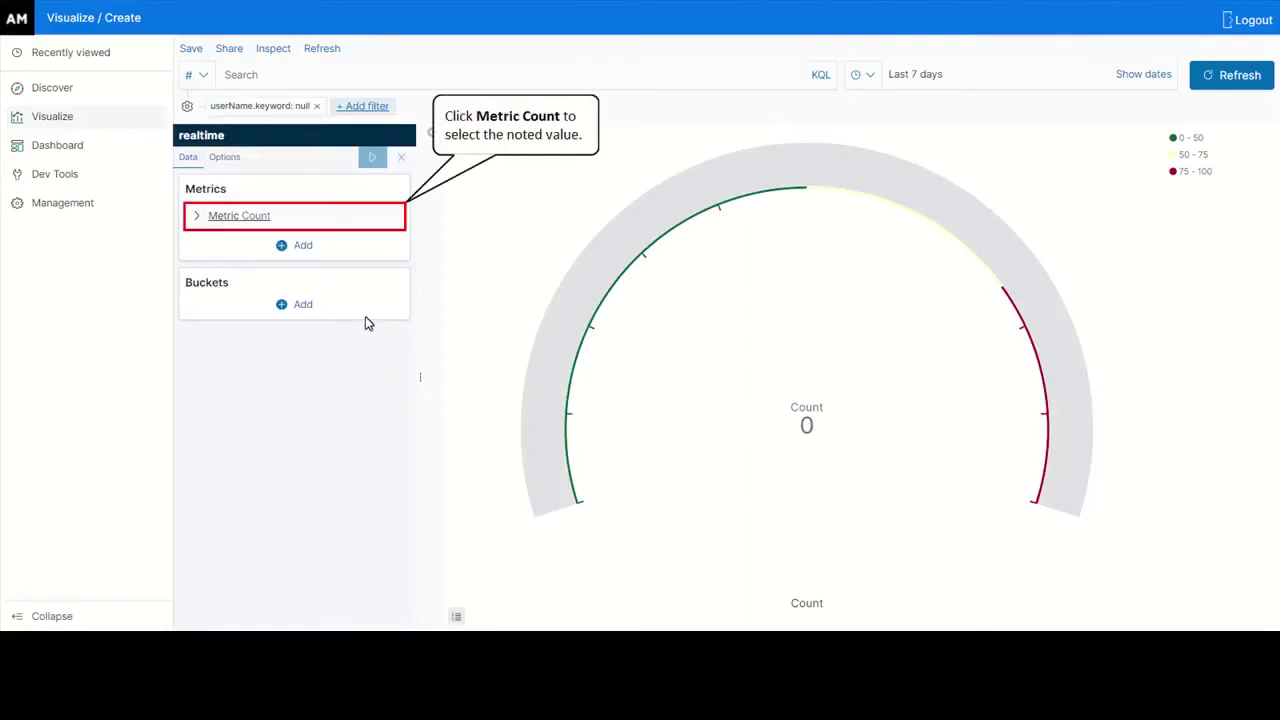
- Set the gauge metric to a Unique Count aggregation on the userName.keyword field
{"action": "left_click", "coordinate": [297, 220]}
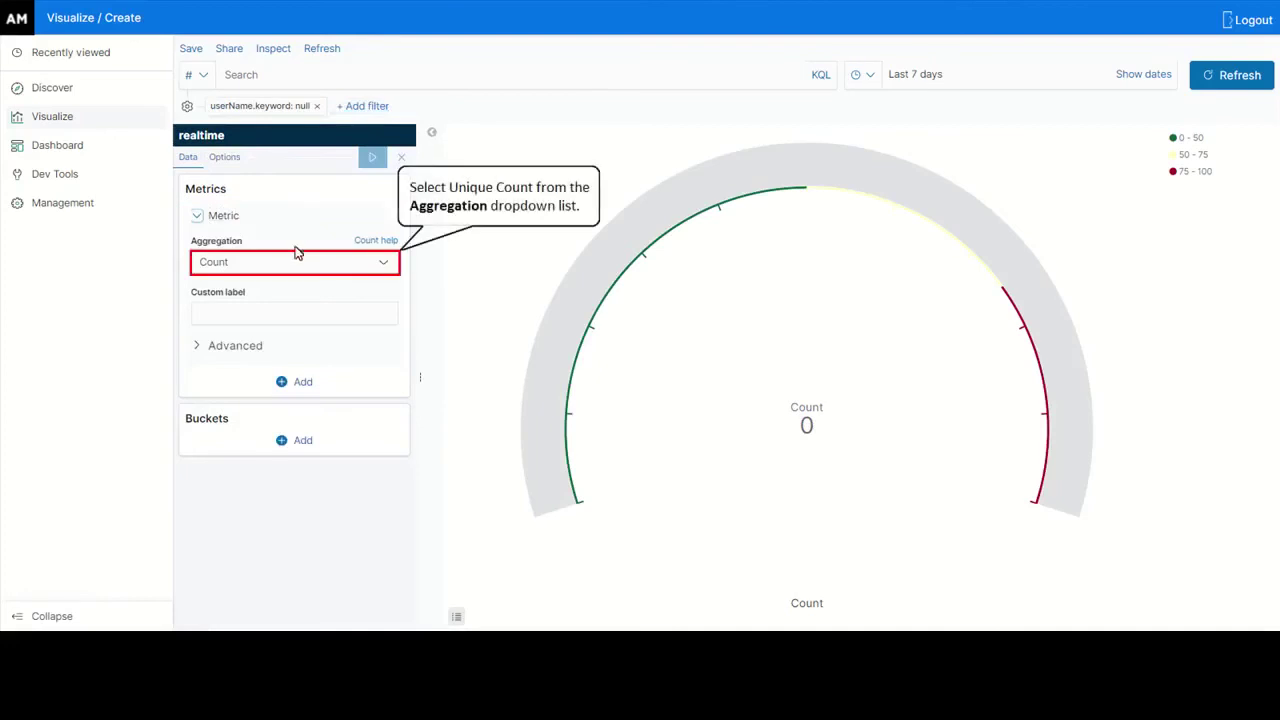
{"action": "left_click", "coordinate": [295, 263]}
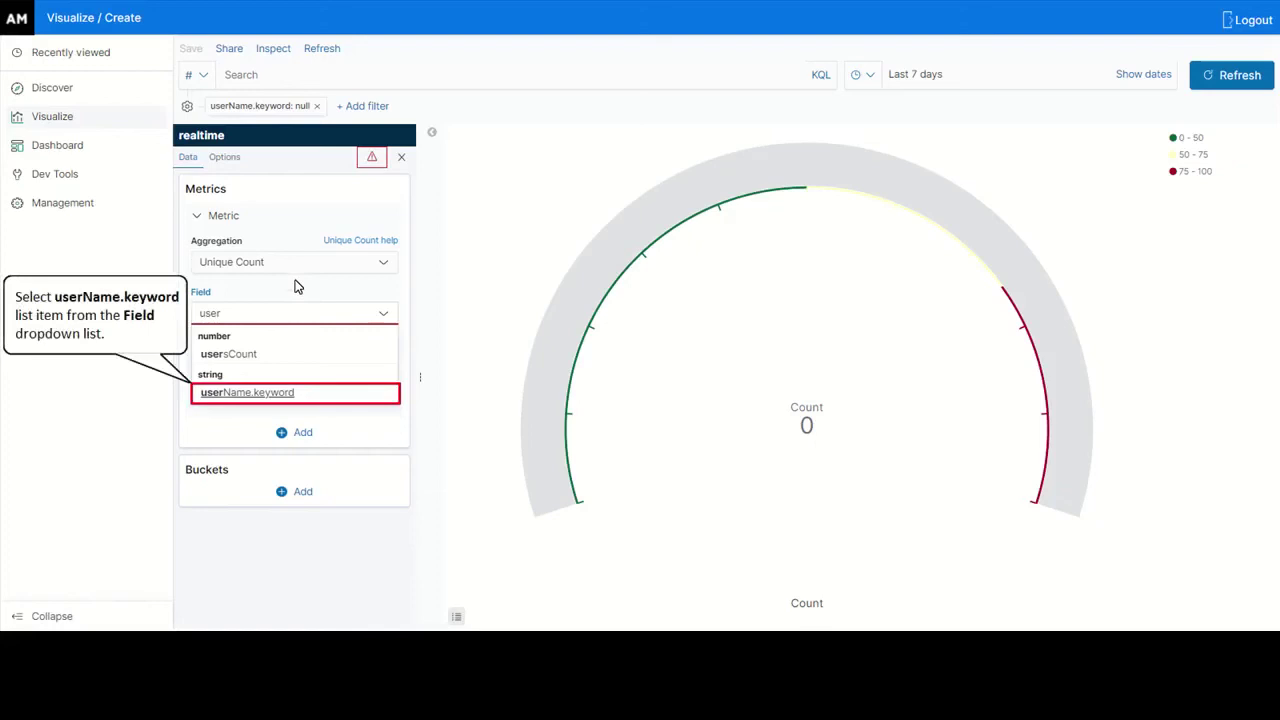
{"action": "left_click", "coordinate": [296, 392]}
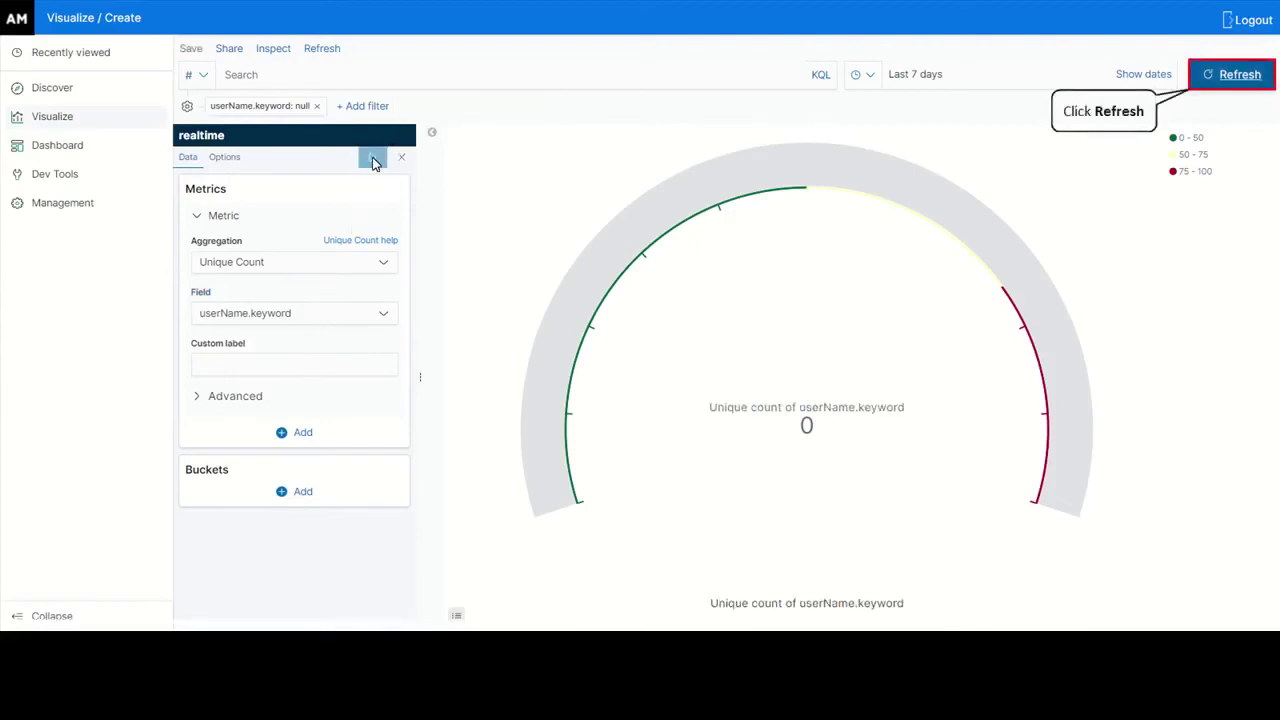
- Refresh the gauge to show 15, then begin saving it as 'Unique Users - Gauge vis'
{"action": "left_click", "coordinate": [1224, 78]}
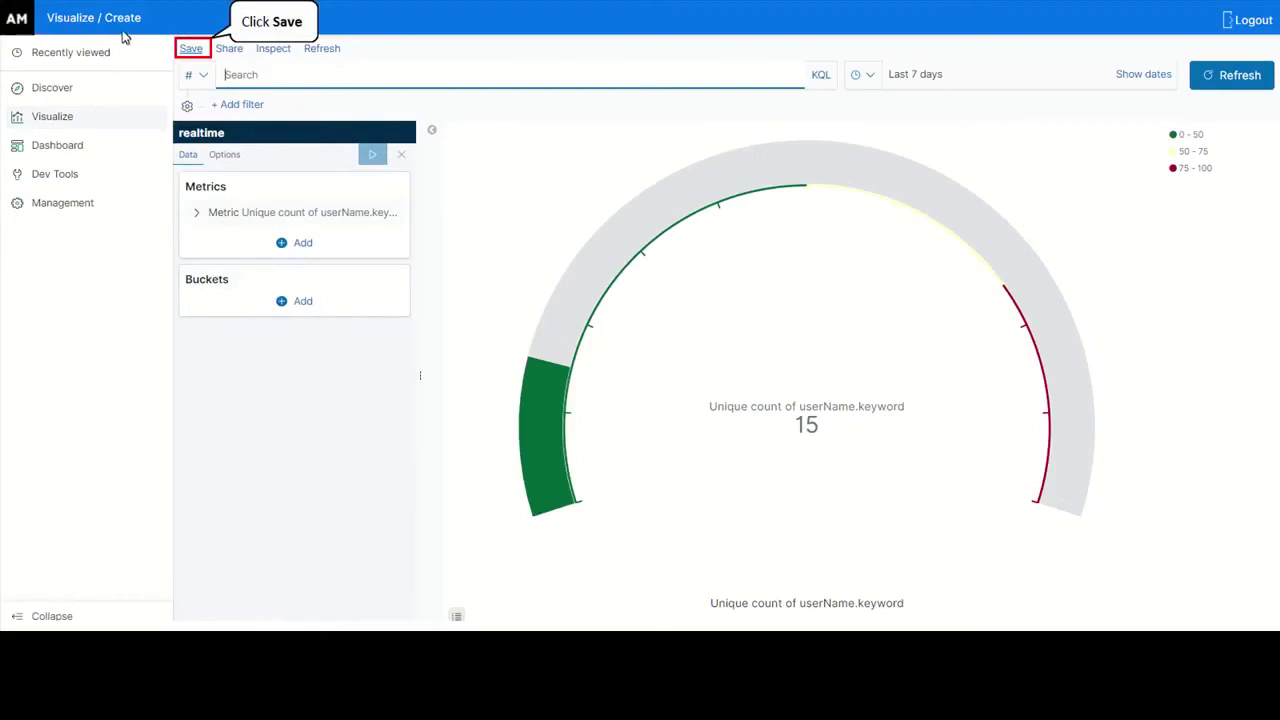
{"action": "left_click", "coordinate": [190, 48]}
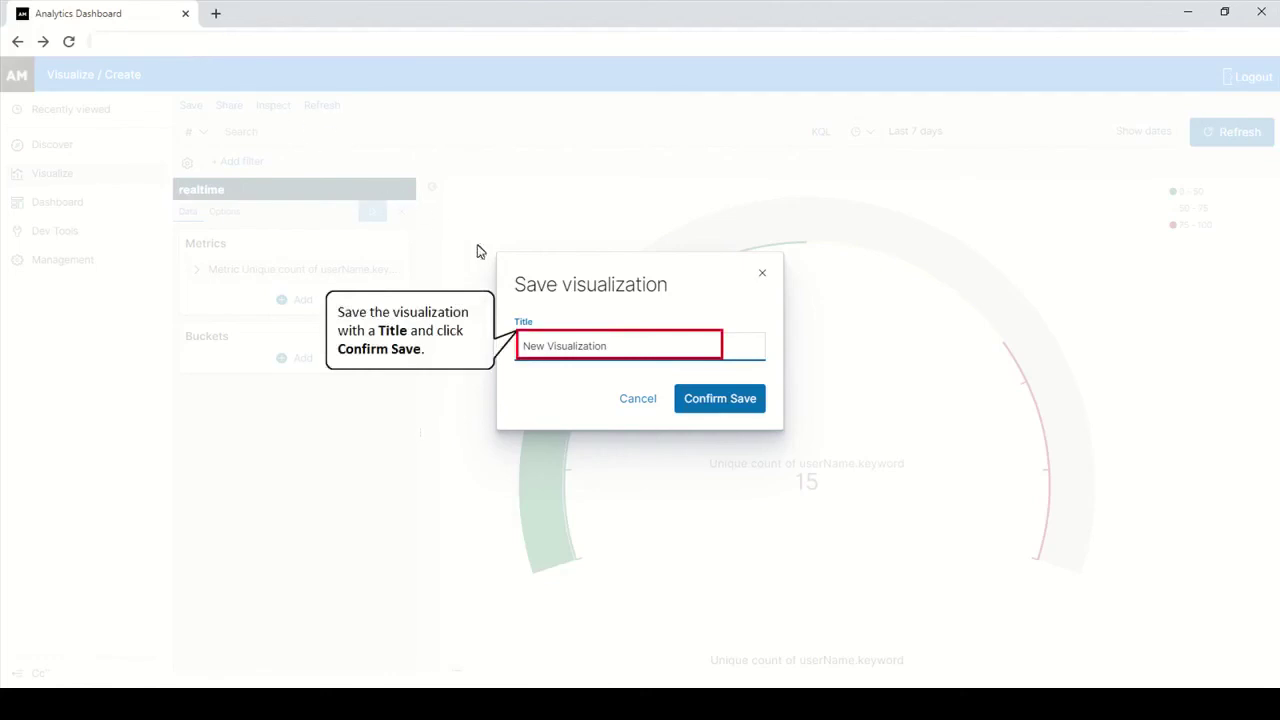
{"action": "left_click", "coordinate": [580, 345]}
{"action": "key", "text": "ctrl+a"}
{"action": "type", "text": "Uniq"}
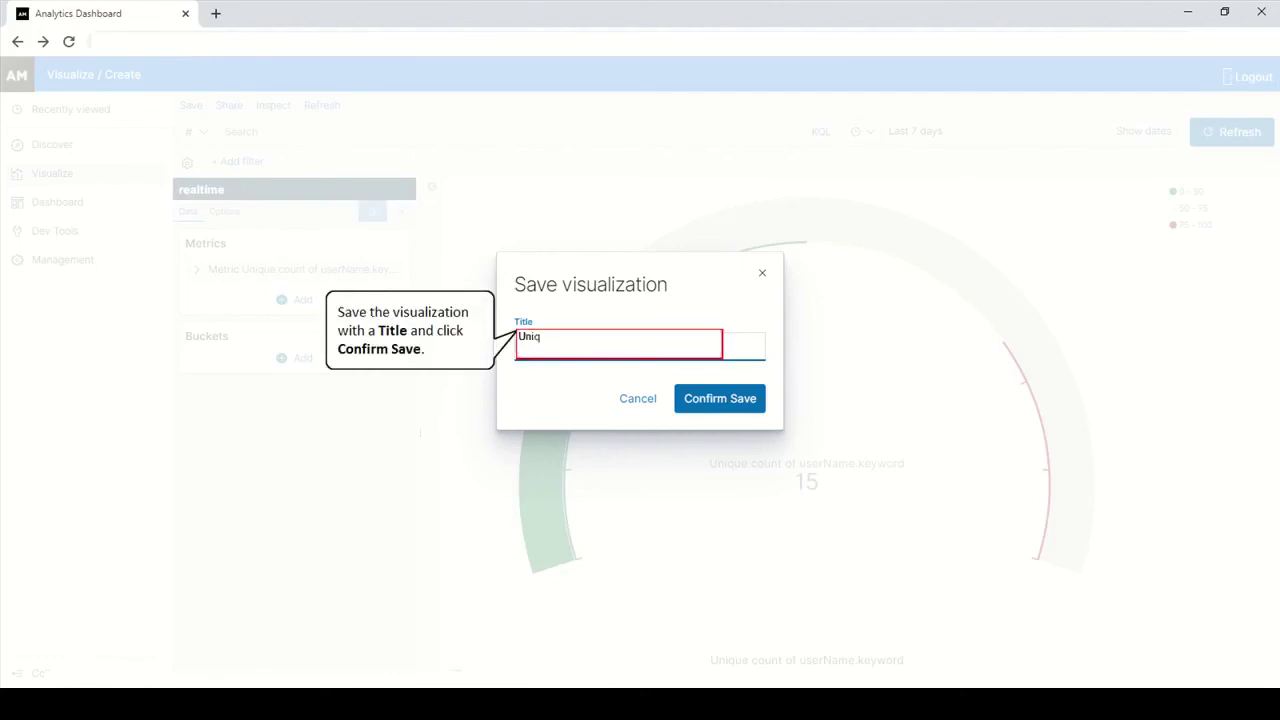
{"action": "type", "text": "ue Users - Gauge v"}
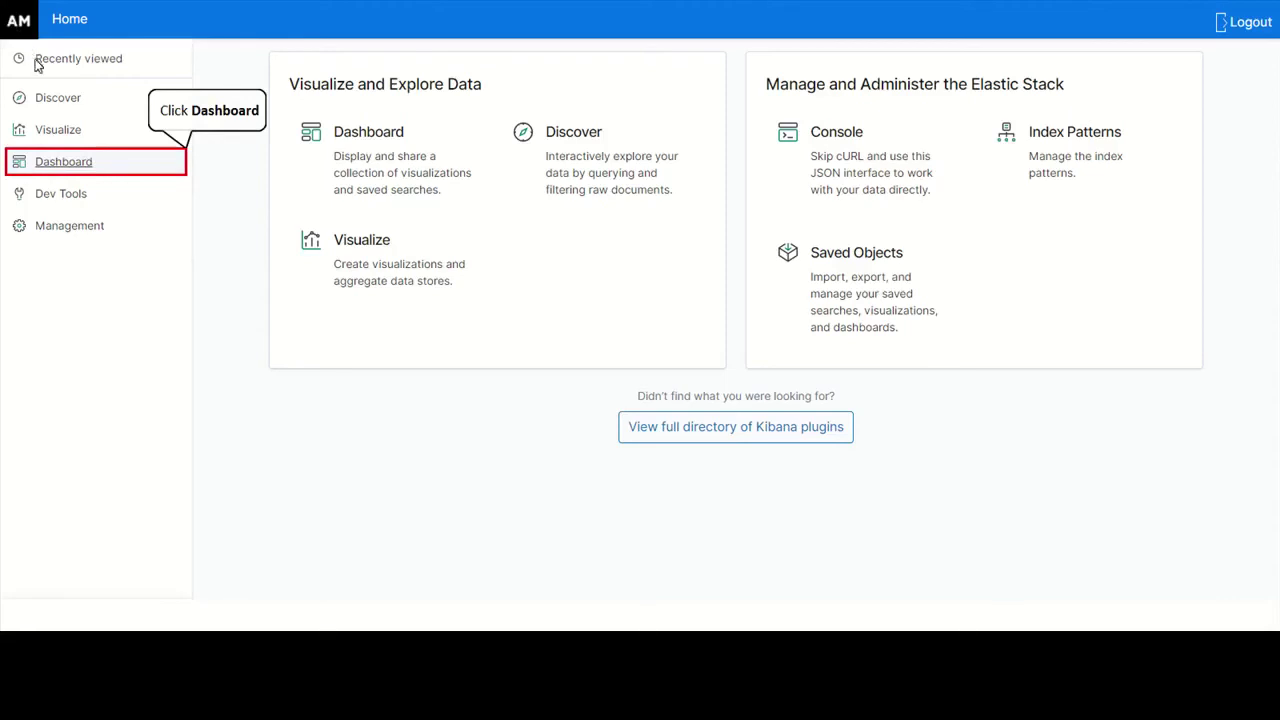
- Reopen the Analytics Dashboard, show its last-7-days range as dates, then return to the Dashboards list
{"action": "left_click", "coordinate": [98, 166]}
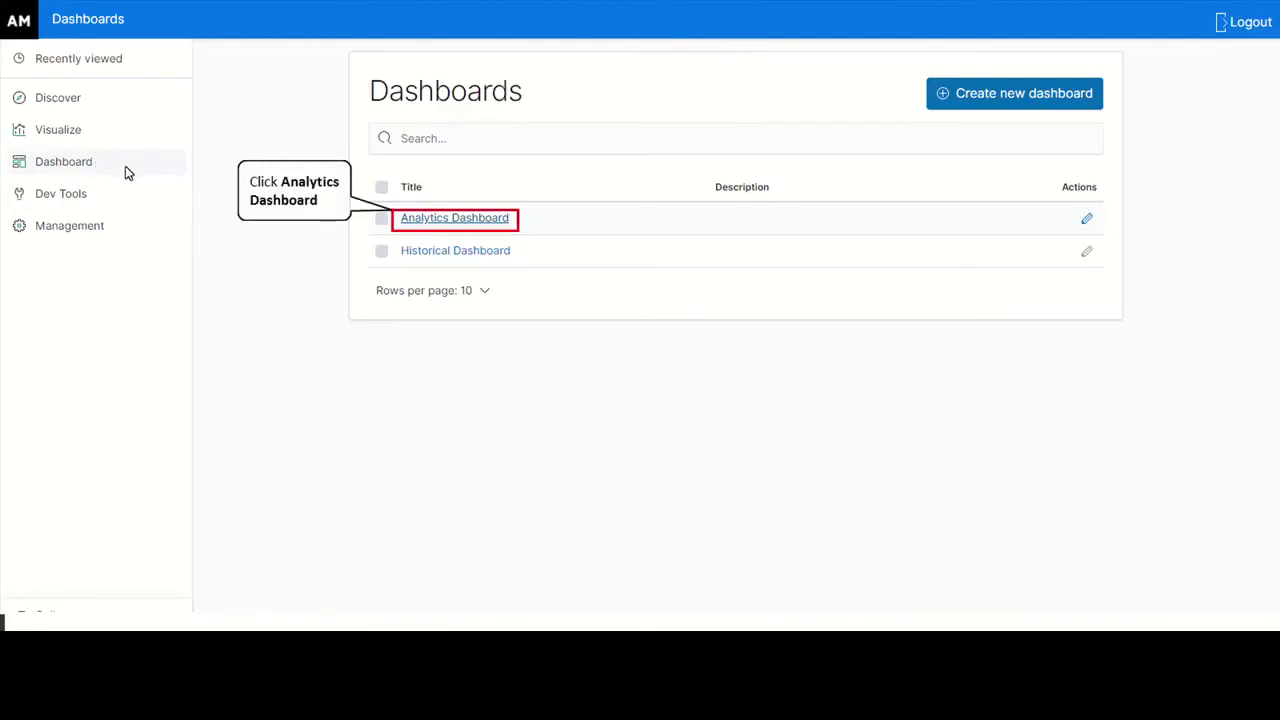
{"action": "left_click", "coordinate": [438, 218]}
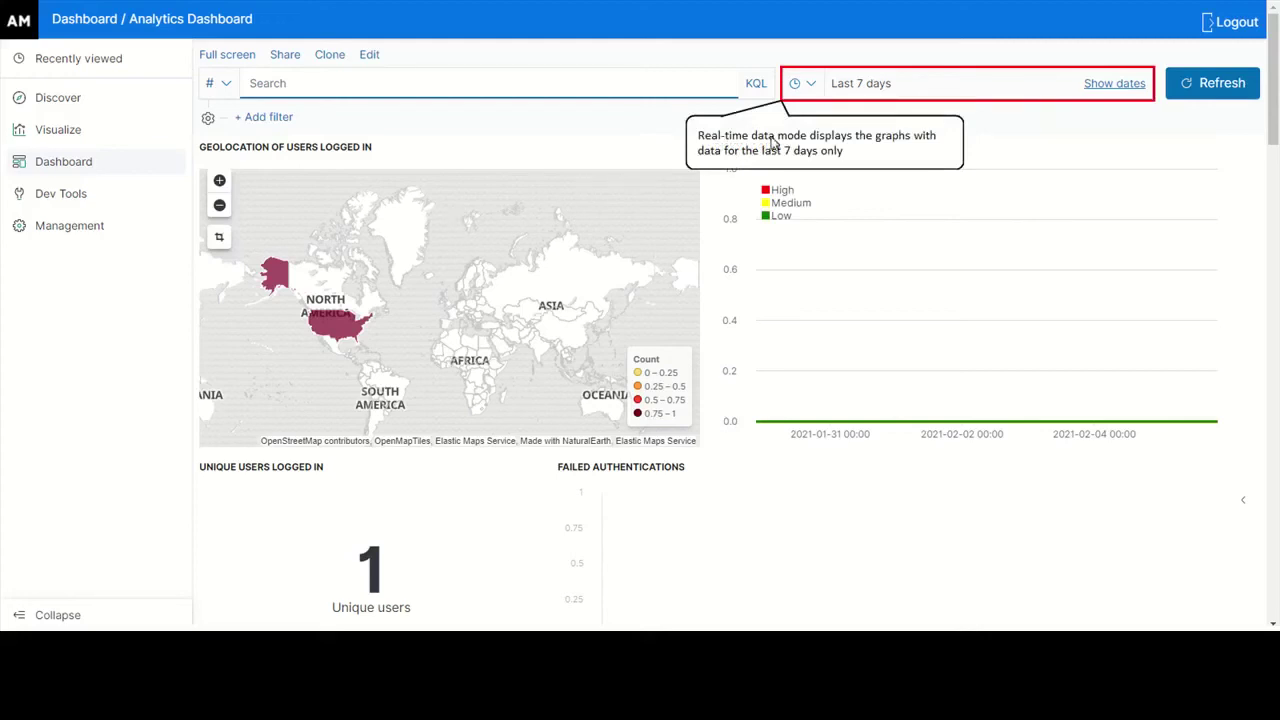
{"action": "left_click", "coordinate": [966, 86]}
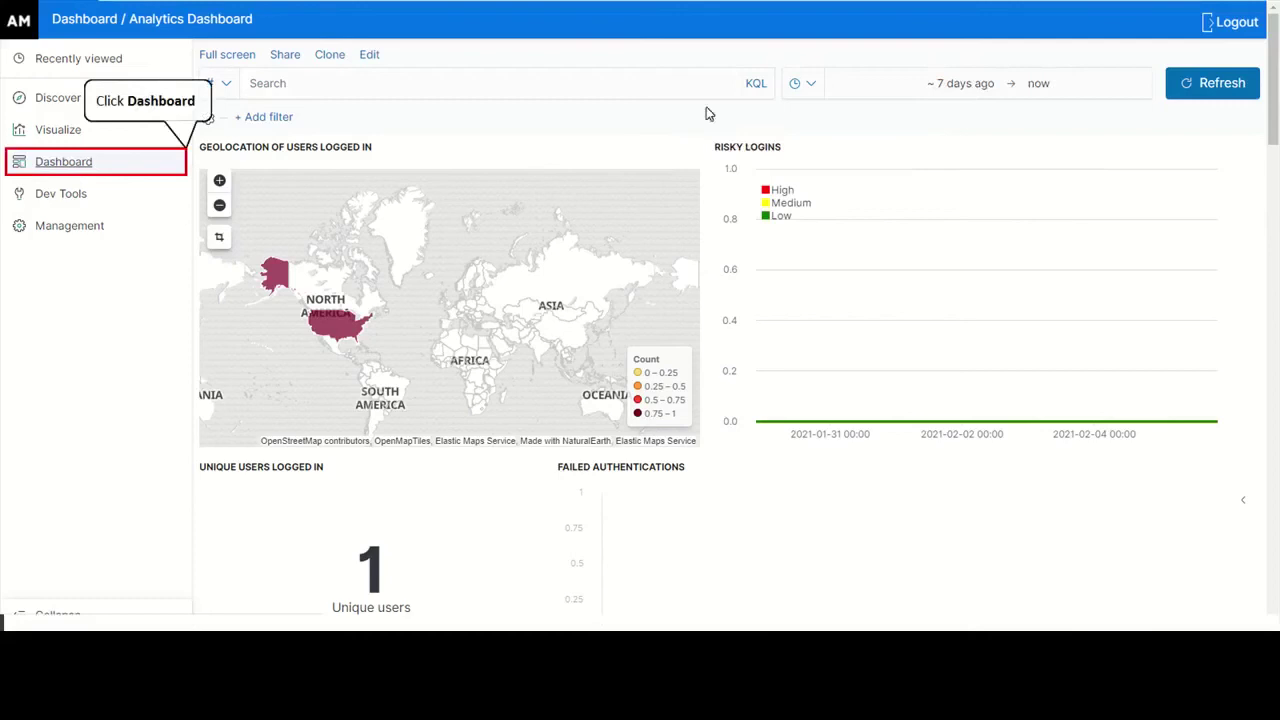
{"action": "left_click", "coordinate": [98, 164]}
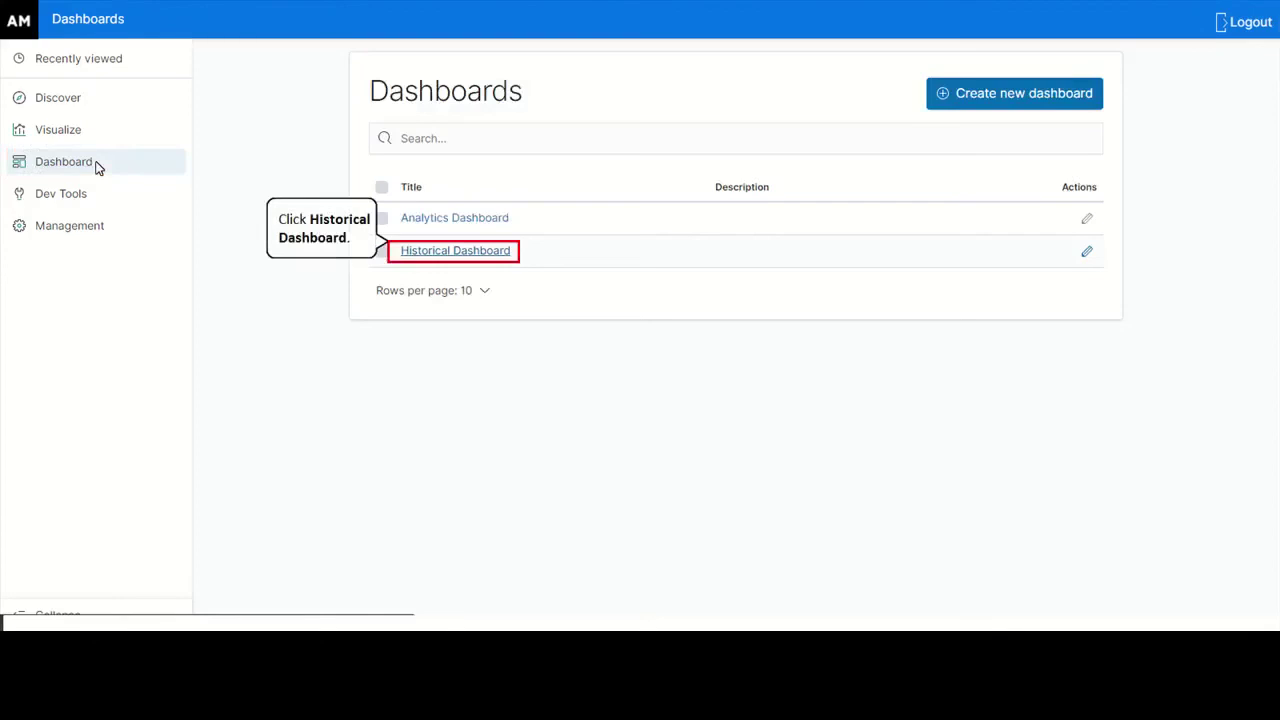
- Open the Historical Dashboard with its geolocation map, risky logins and unique users
{"action": "left_click", "coordinate": [453, 252]}
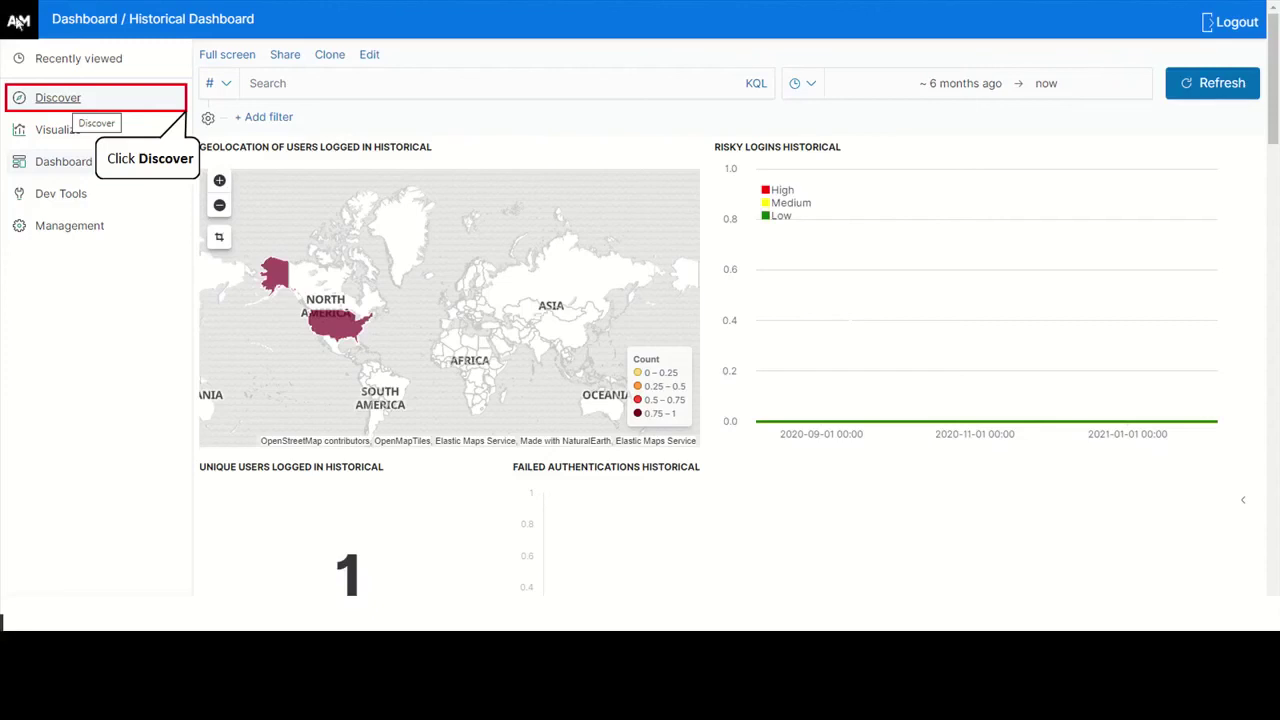
- In Discover, search _id : -6-jY3cBhujQH-xdvSS5 to isolate the single matching event
{"action": "left_click", "coordinate": [92, 96]}
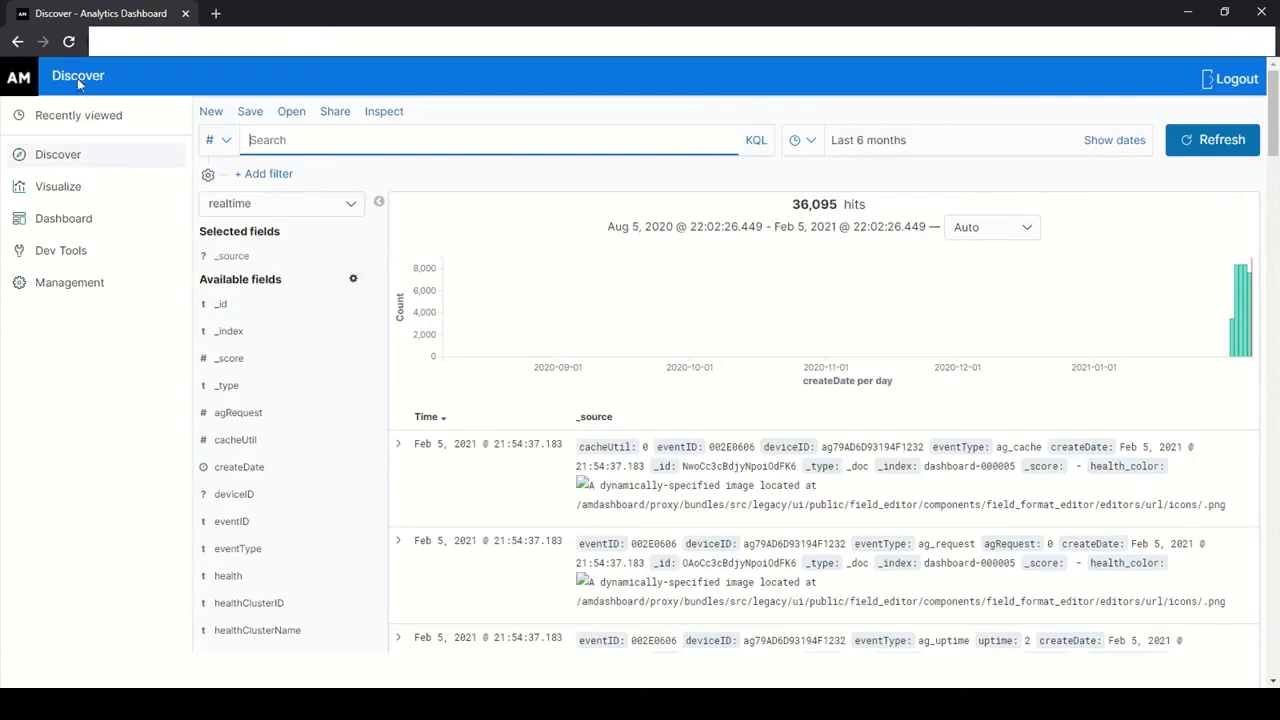
{"action": "type", "text": "_"}
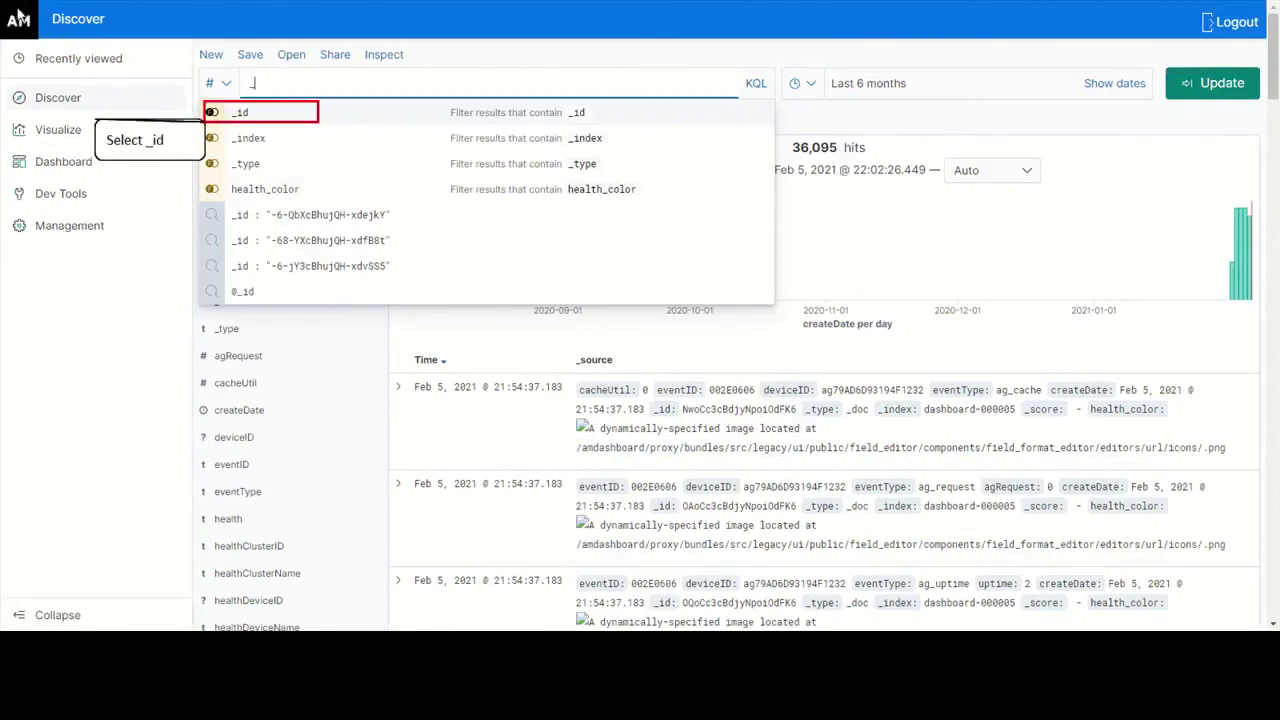
{"action": "left_click", "coordinate": [262, 115]}
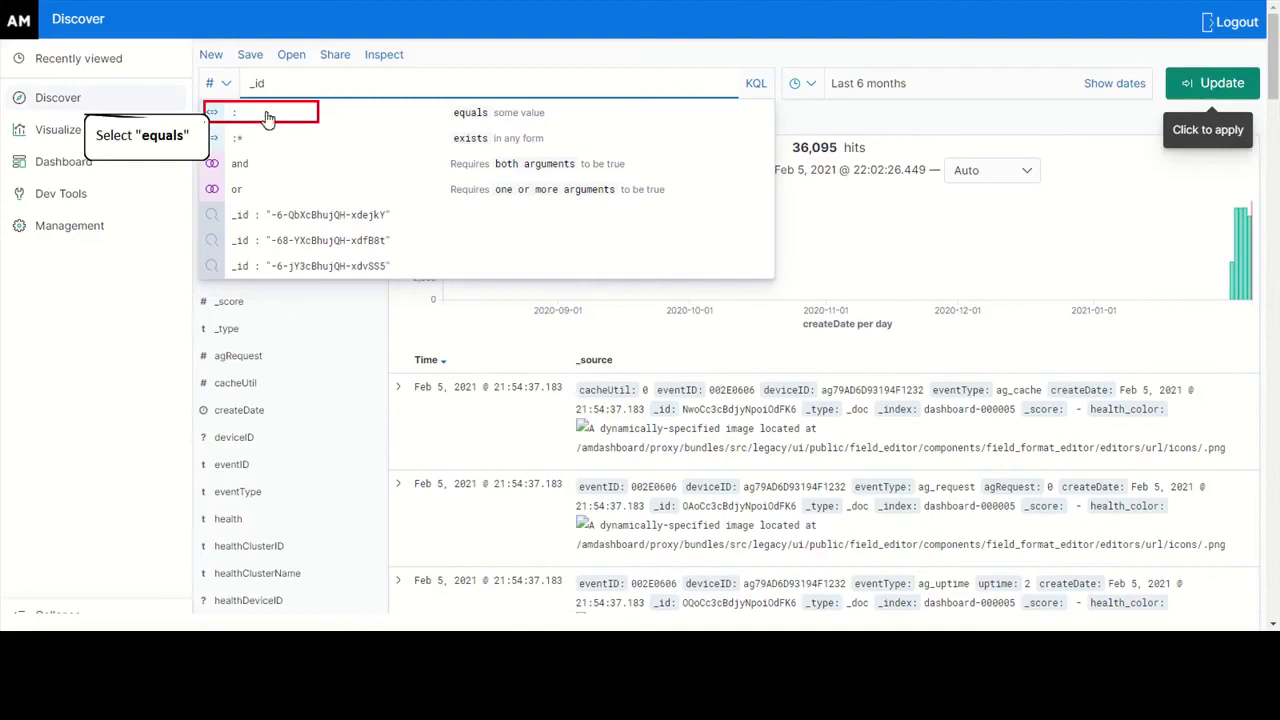
{"action": "left_click", "coordinate": [266, 116]}
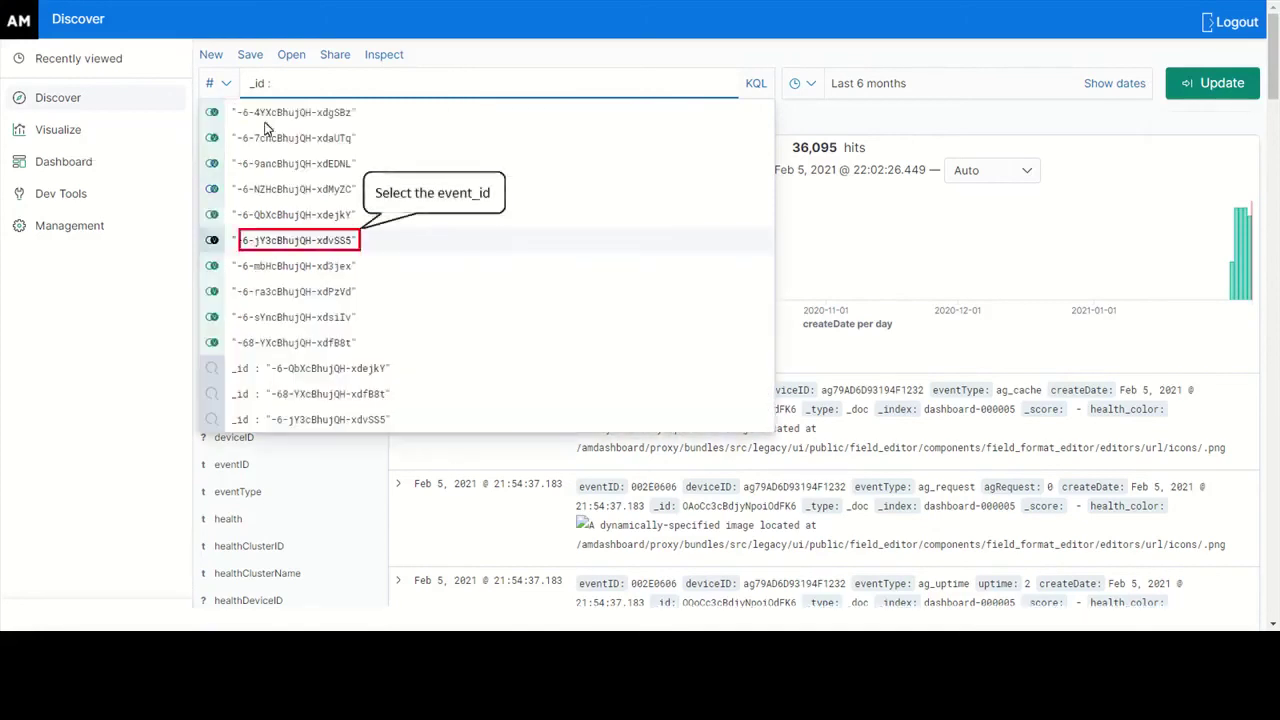
{"action": "left_click", "coordinate": [300, 241]}
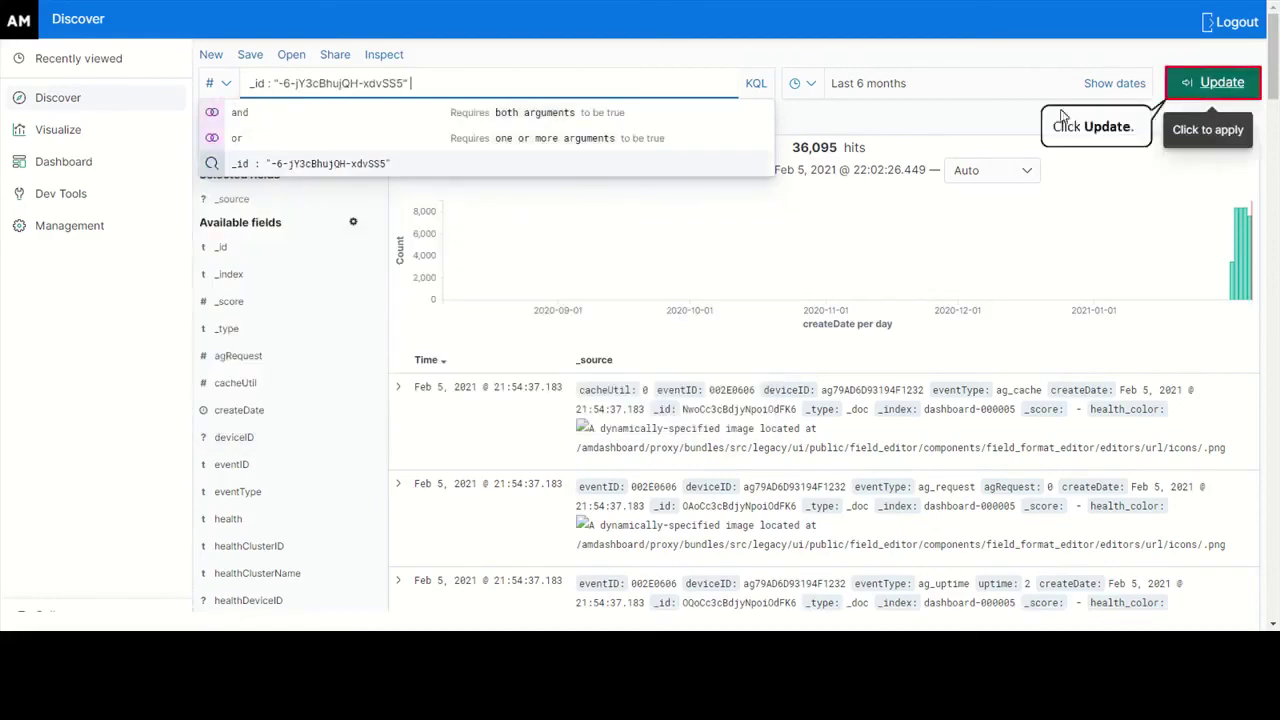
{"action": "left_click", "coordinate": [1213, 83]}
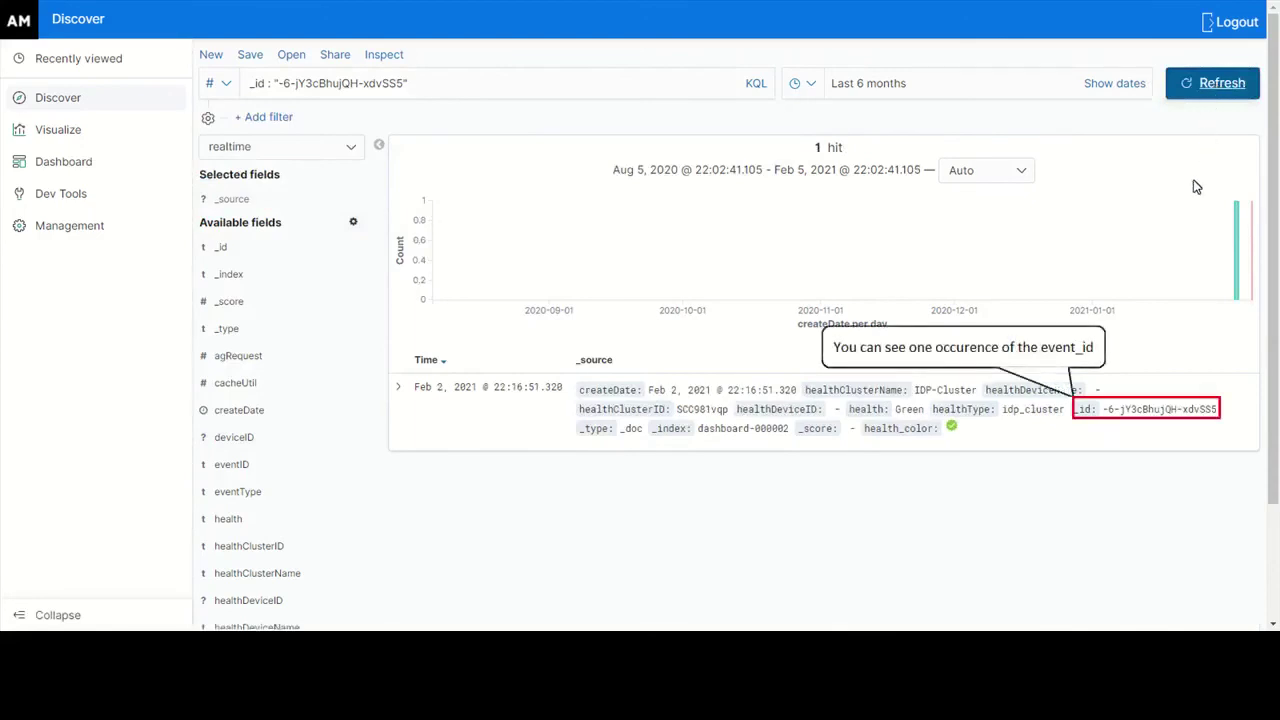
- Switch Discover to the historic index and search for _id -6-sYncBhujQH-xdsiIv
{"action": "left_click", "coordinate": [1148, 413]}
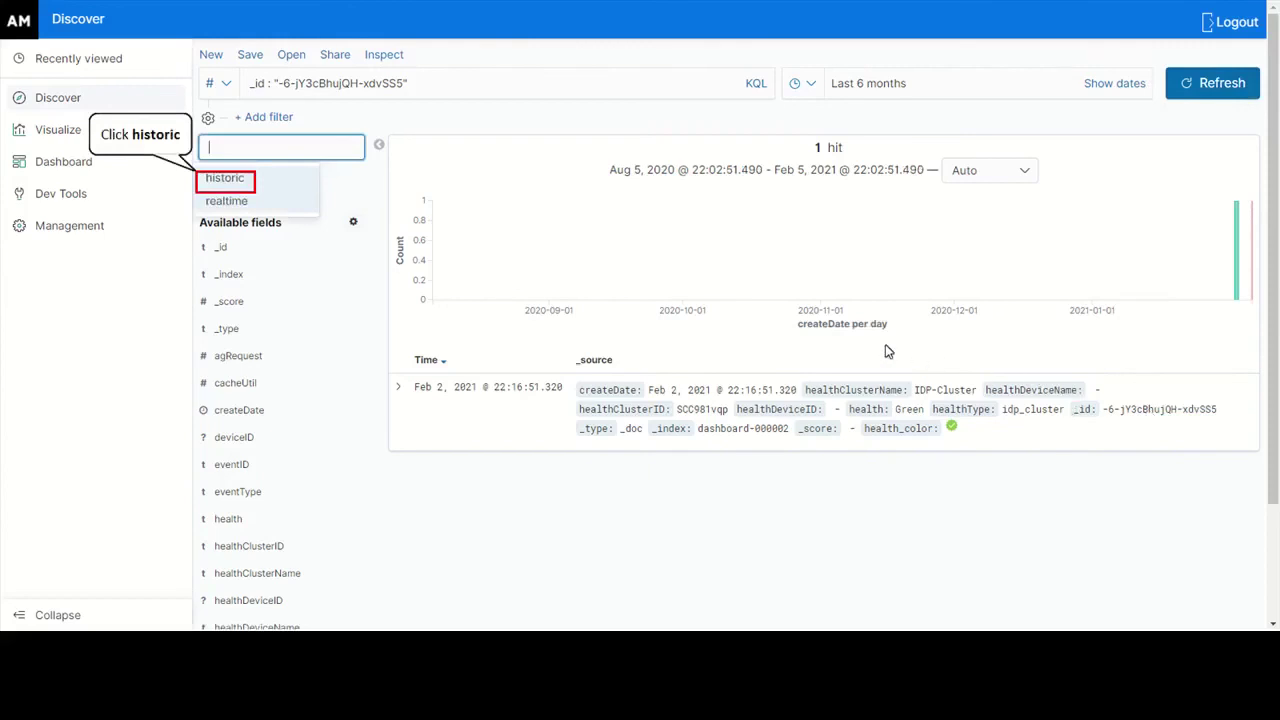
{"action": "left_click", "coordinate": [225, 178]}
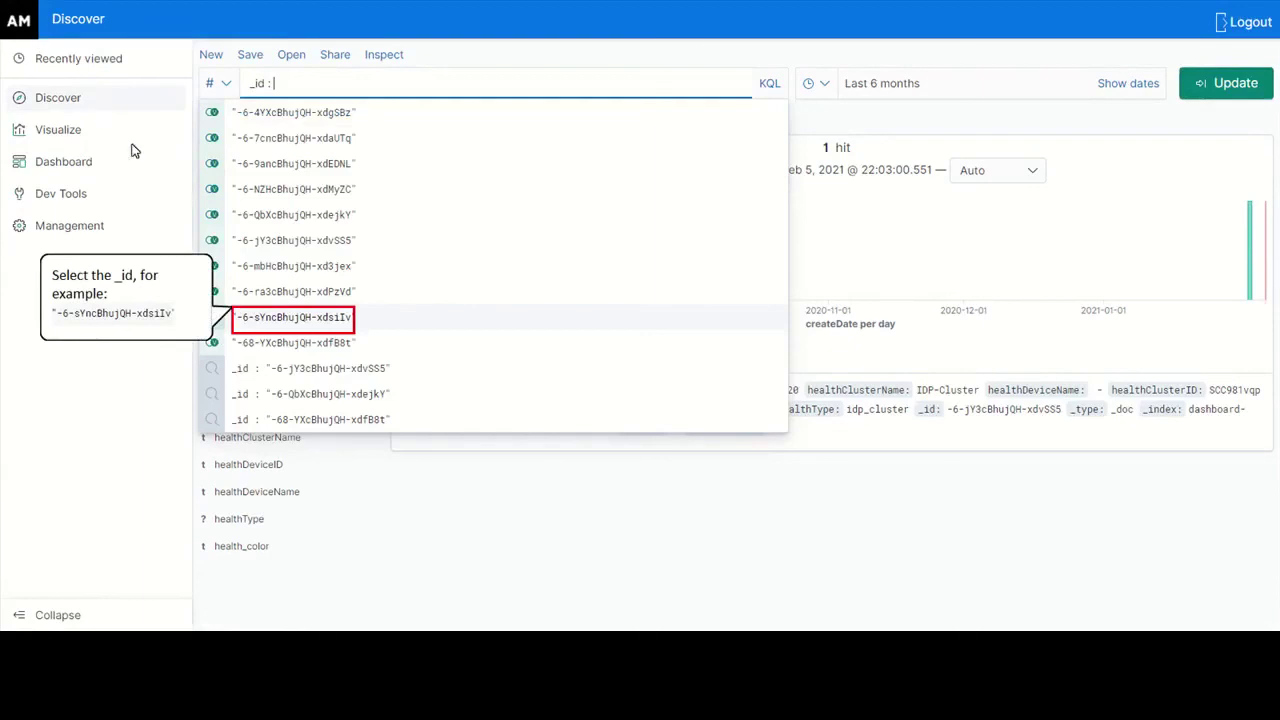
{"action": "left_click", "coordinate": [293, 320]}
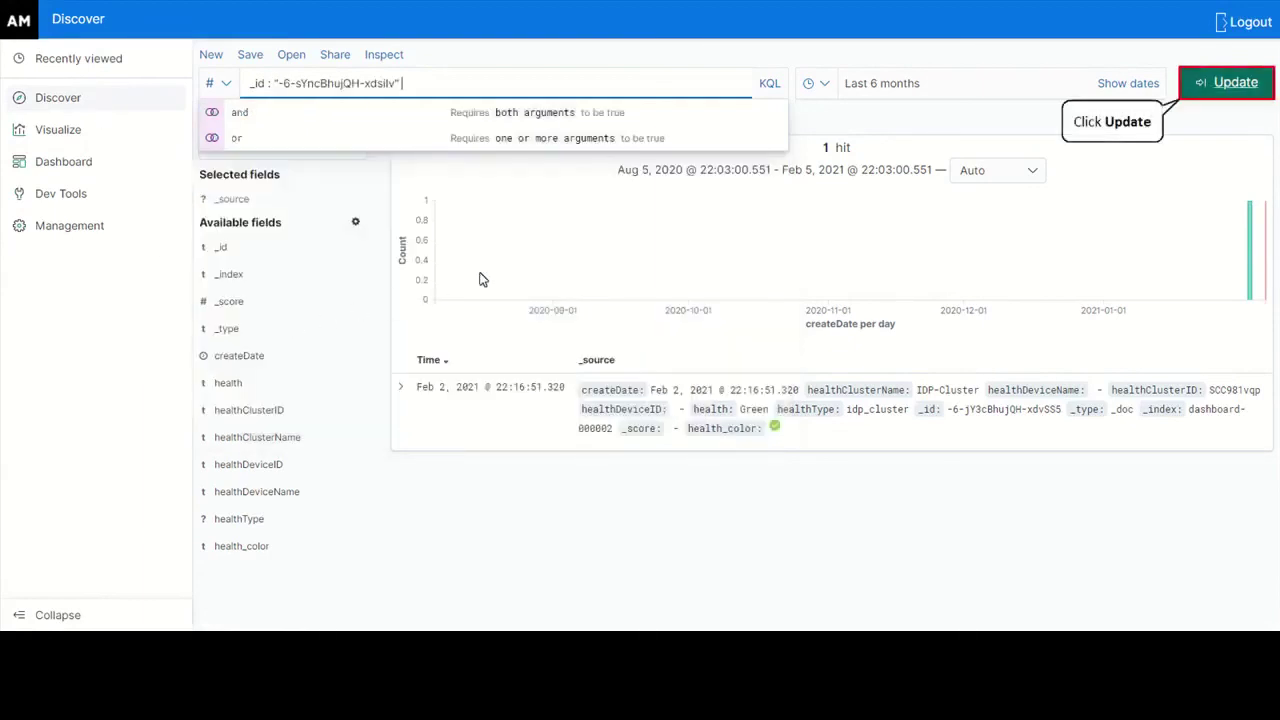
{"action": "left_click", "coordinate": [1228, 86]}
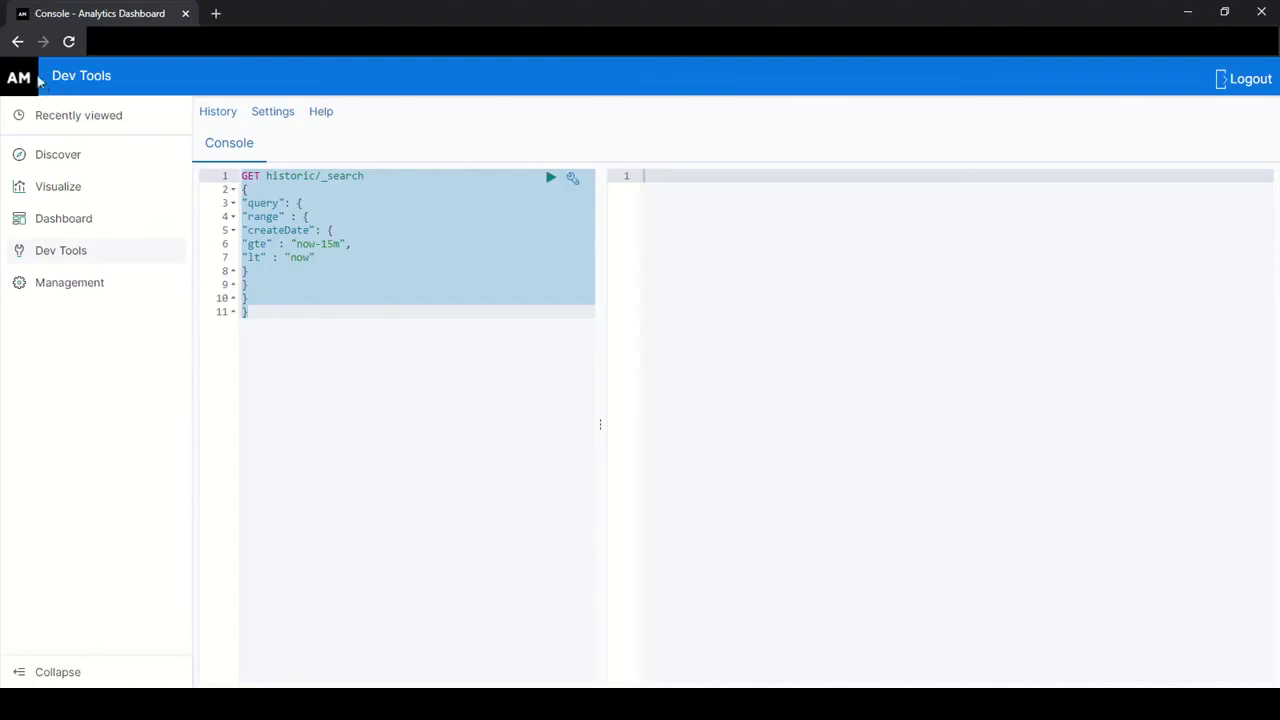
- Go full screen and run the GET historic/_search last-15-minutes query in the Dev Tools console
{"action": "key", "text": "F11"}
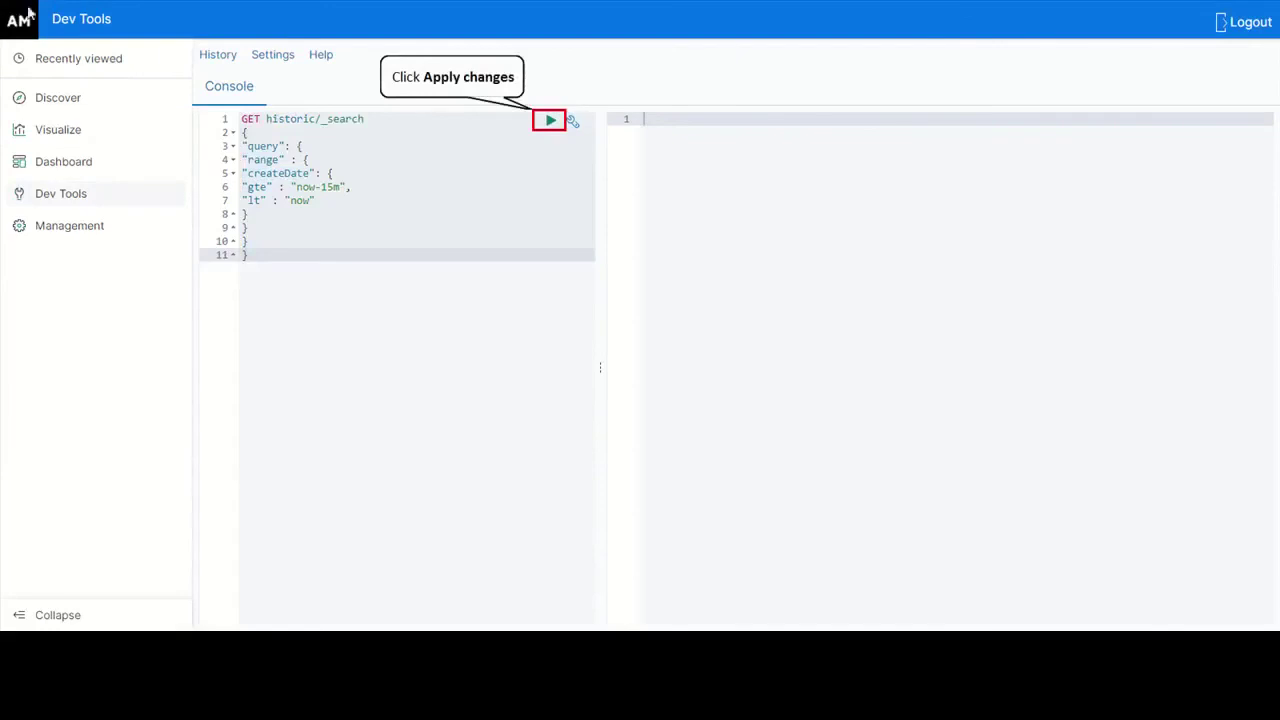
{"action": "left_click", "coordinate": [550, 120]}
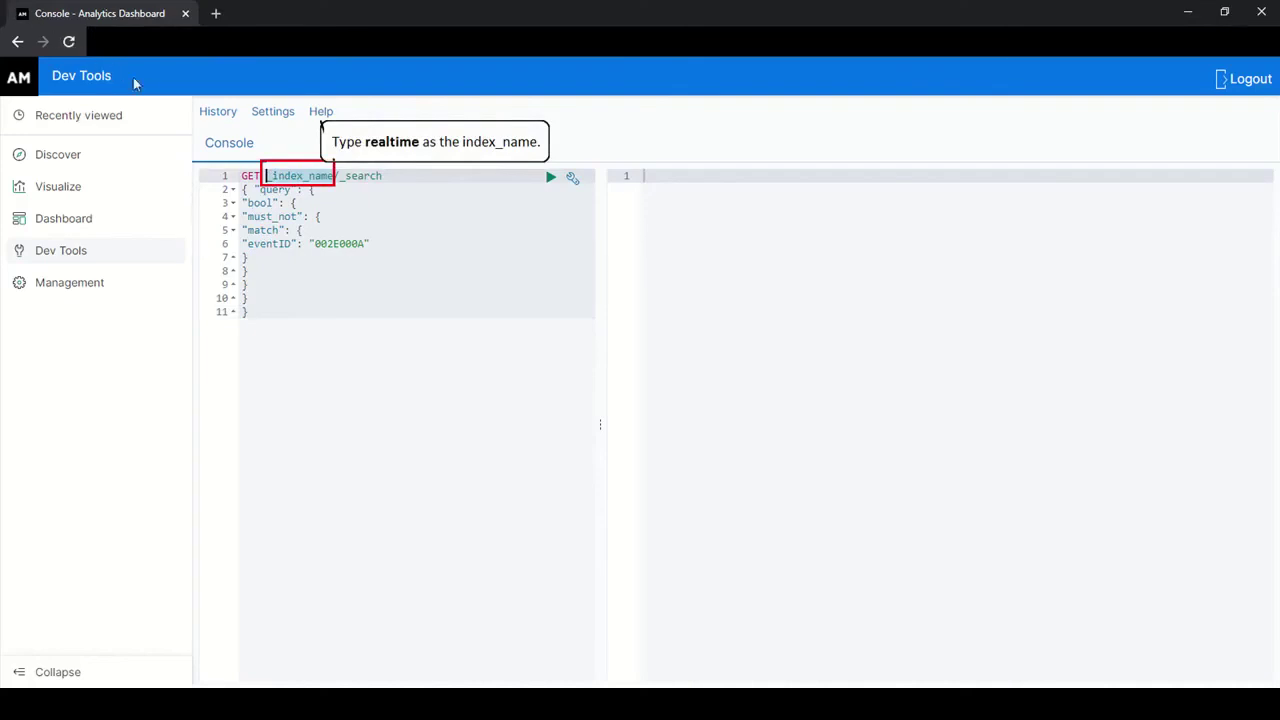
- Replace the index_name placeholder in the must_not query with 'realtime'
{"action": "left_click", "coordinate": [284, 171]}
{"action": "type", "text": "realti"}
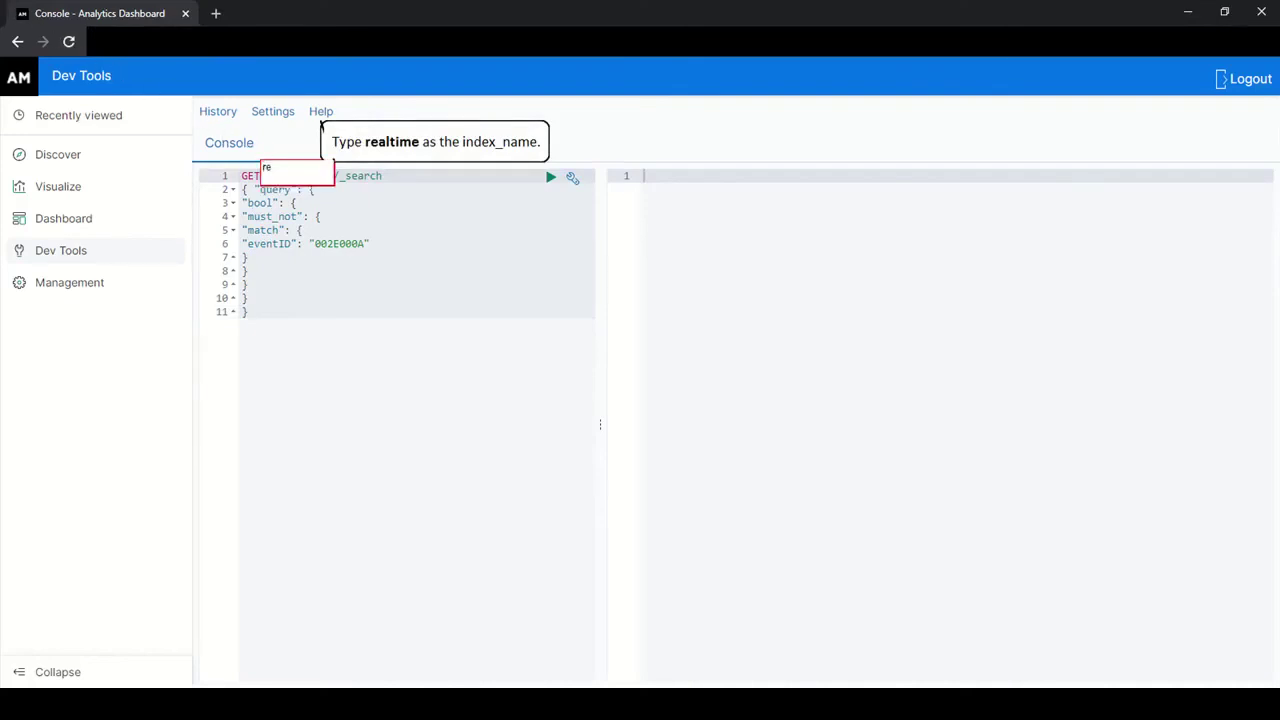
{"action": "type", "text": "me"}
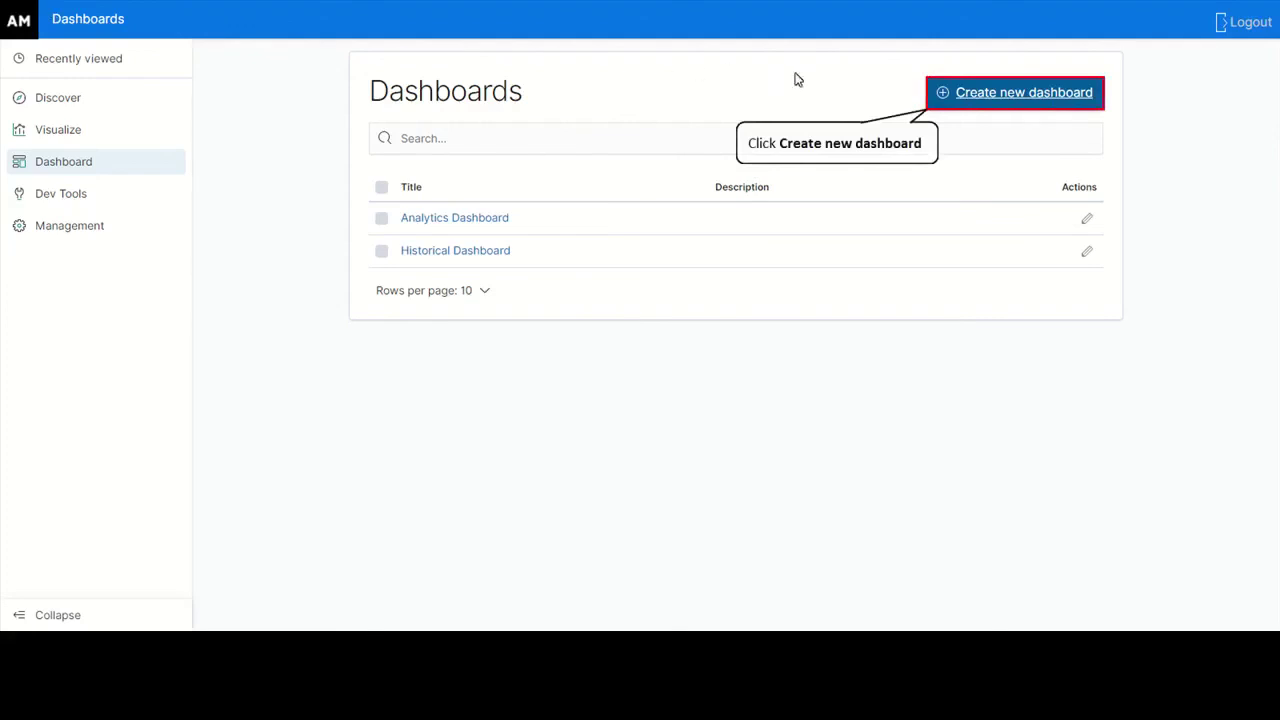
- Create a blank dashboard and save it as 'New Dashboard', described 'New Dashboard to test'
{"action": "left_click", "coordinate": [1017, 96]}
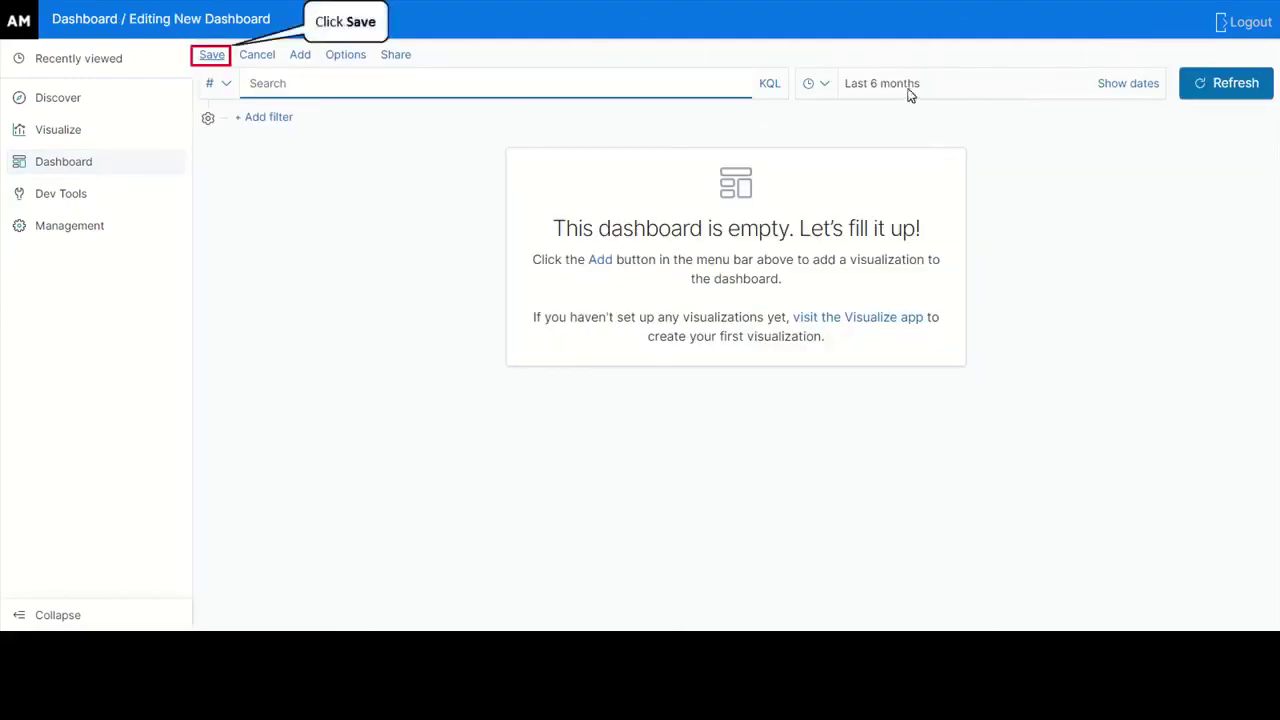
{"action": "left_click", "coordinate": [211, 57]}
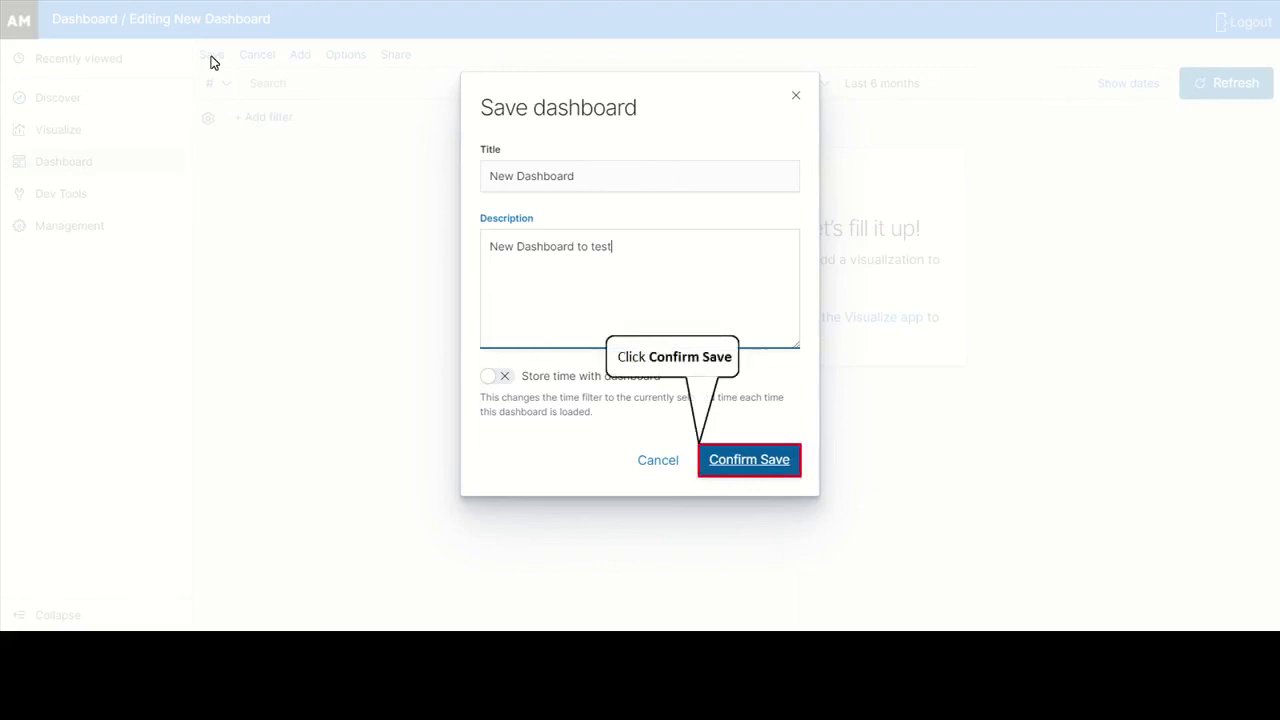
{"action": "left_click", "coordinate": [749, 460]}
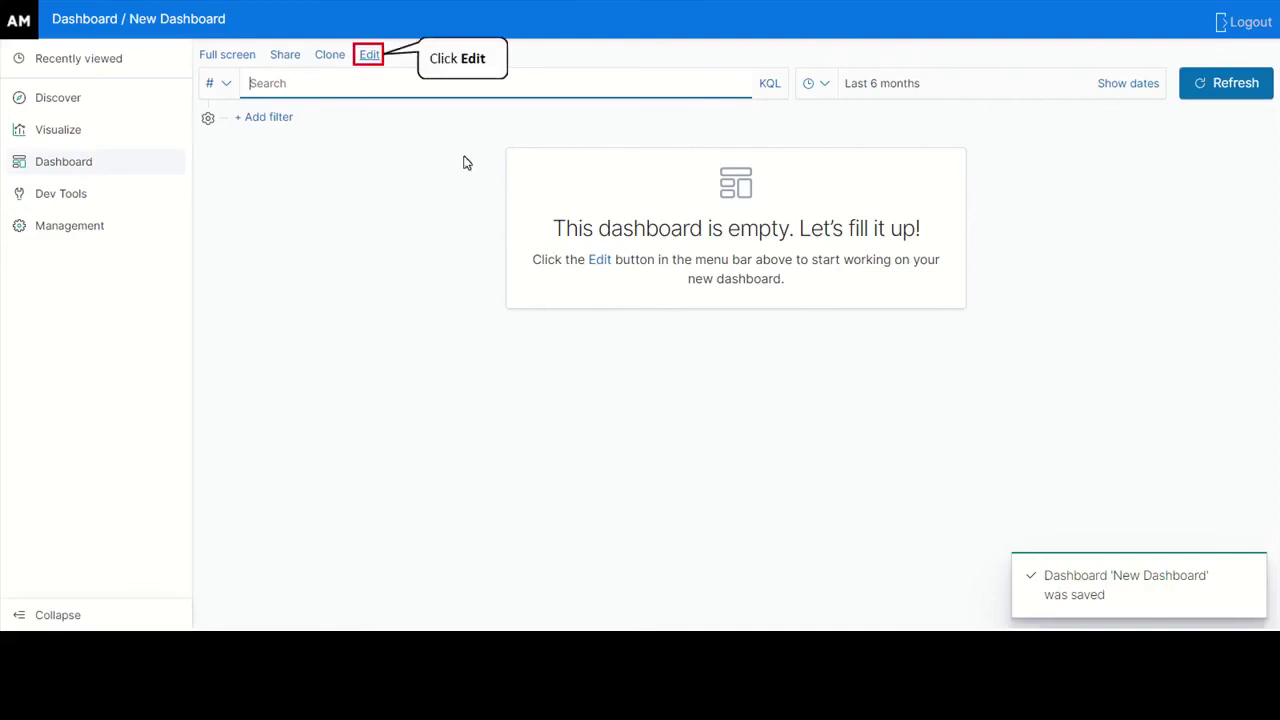
- Put New Dashboard into edit mode and insert the ACCESS GATEWAY ACTIVE USERS panel
{"action": "left_click", "coordinate": [369, 56]}
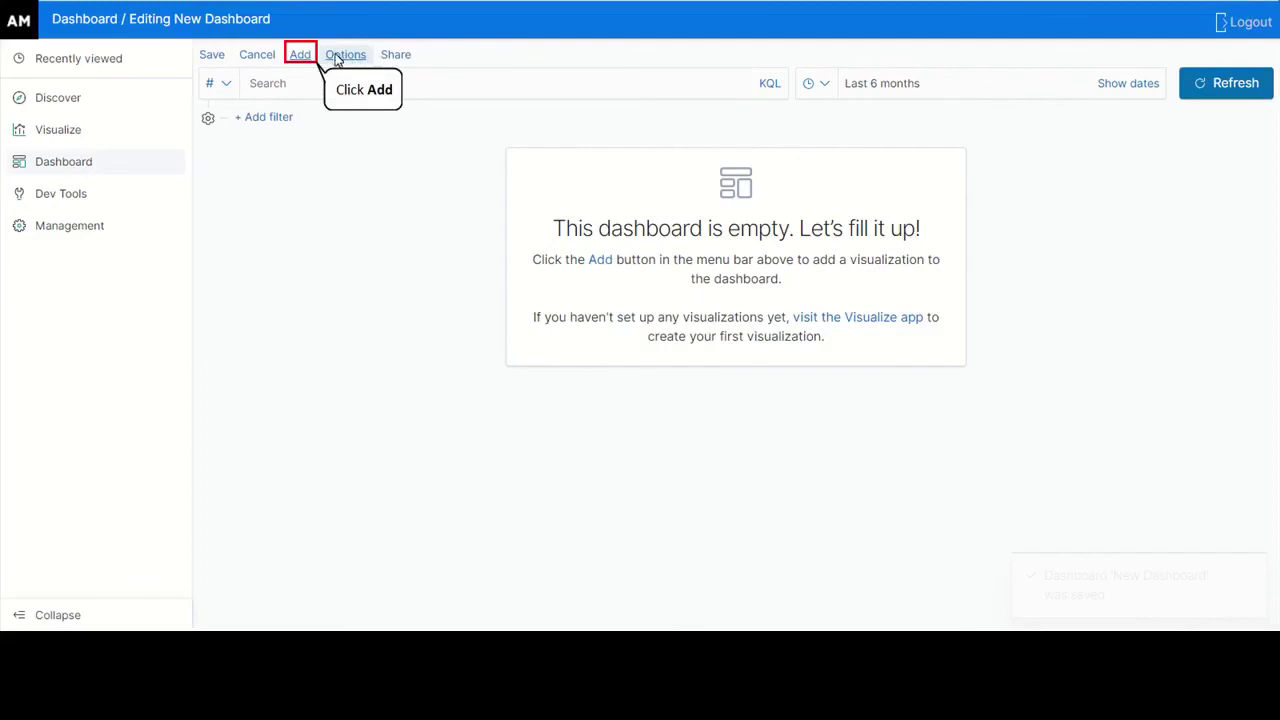
{"action": "left_click", "coordinate": [302, 56]}
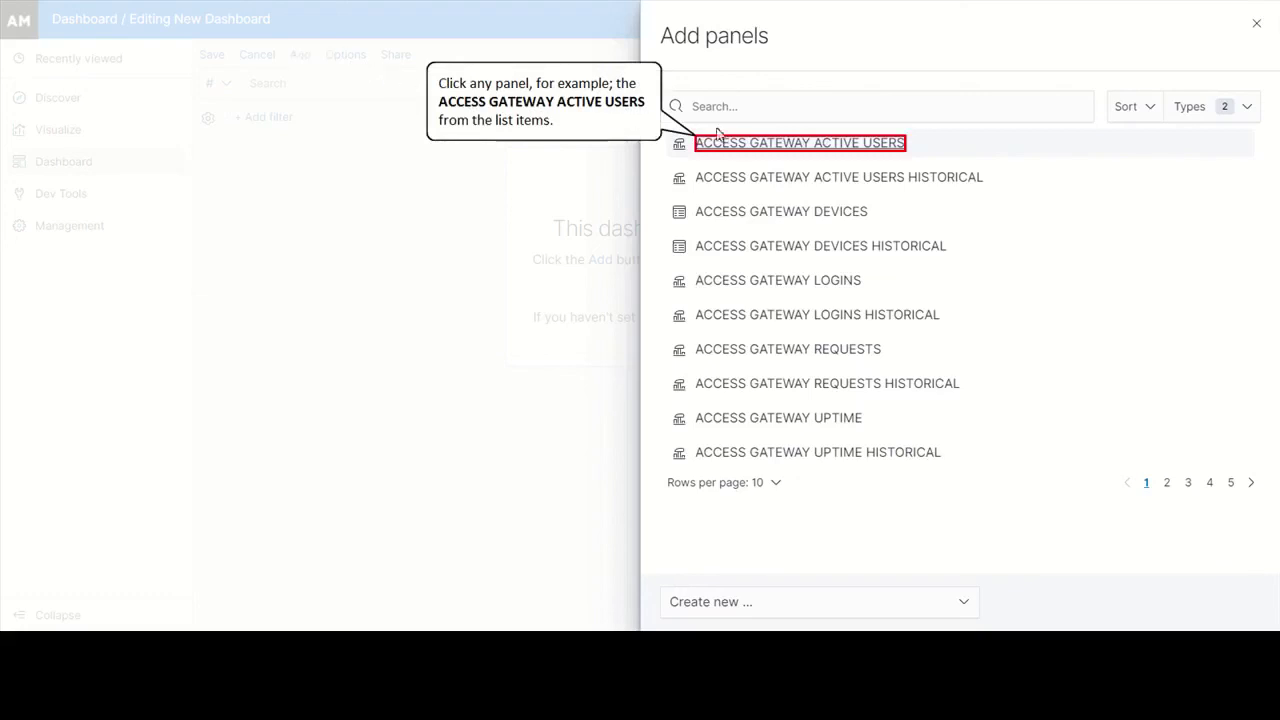
{"action": "left_click", "coordinate": [800, 146]}
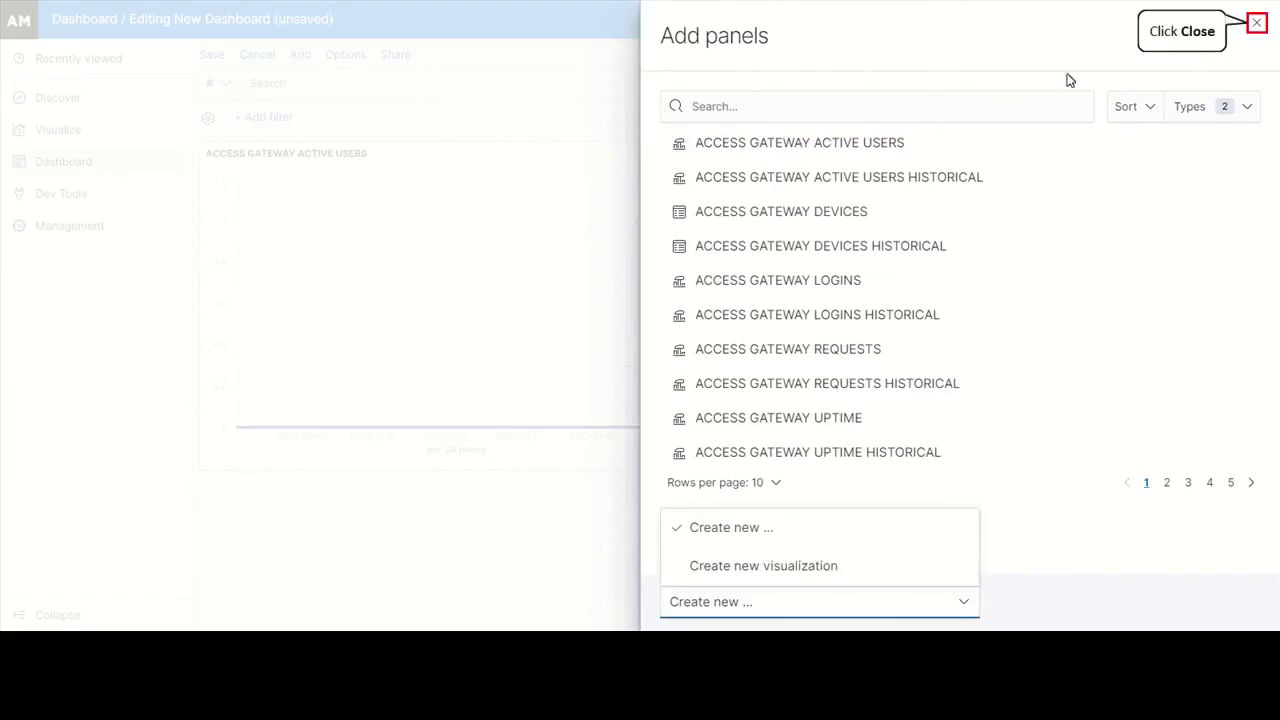
- Close the Add panels flyout and start saving the dashboard as 'New Dashboard- custom modified'
{"action": "left_click", "coordinate": [1256, 23]}
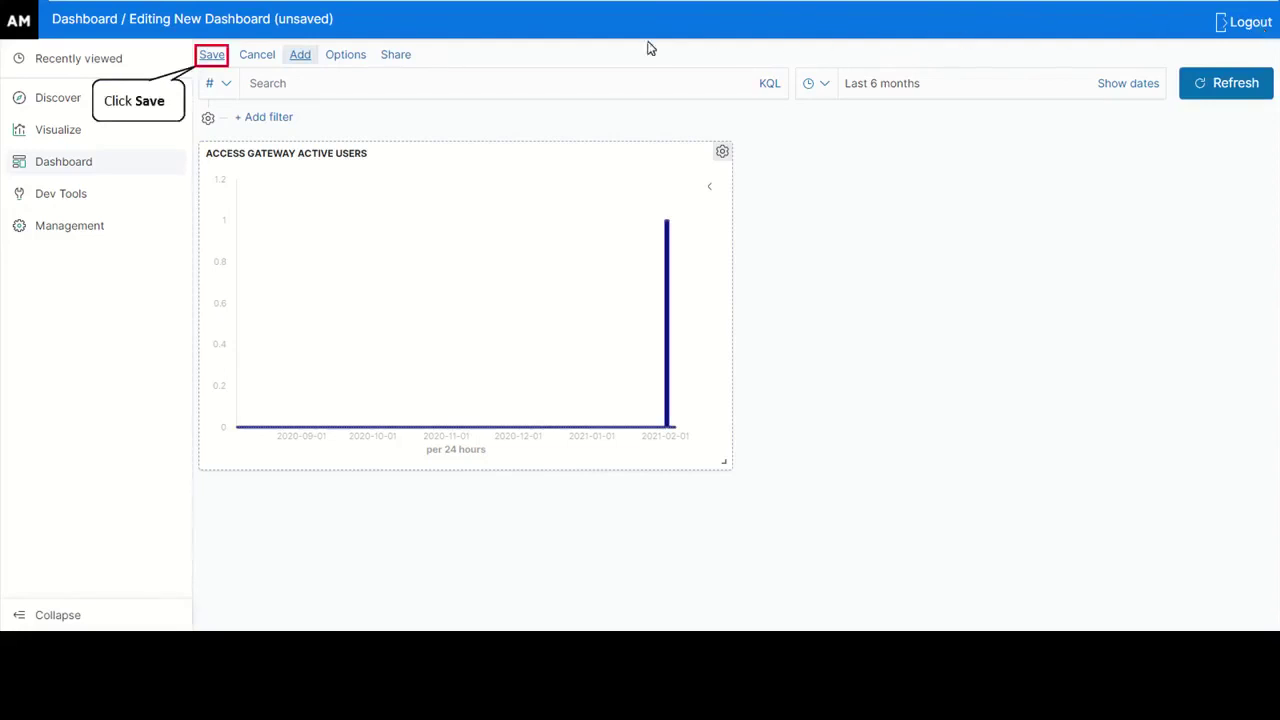
{"action": "left_click", "coordinate": [212, 58]}
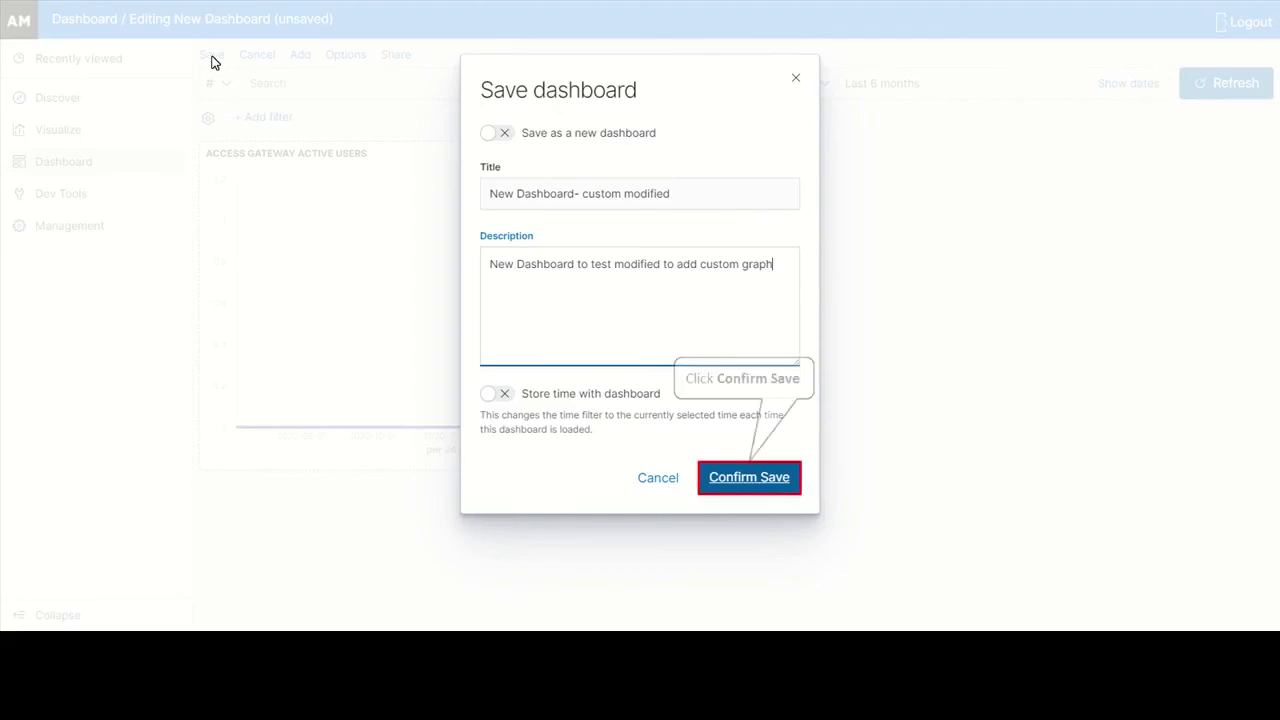